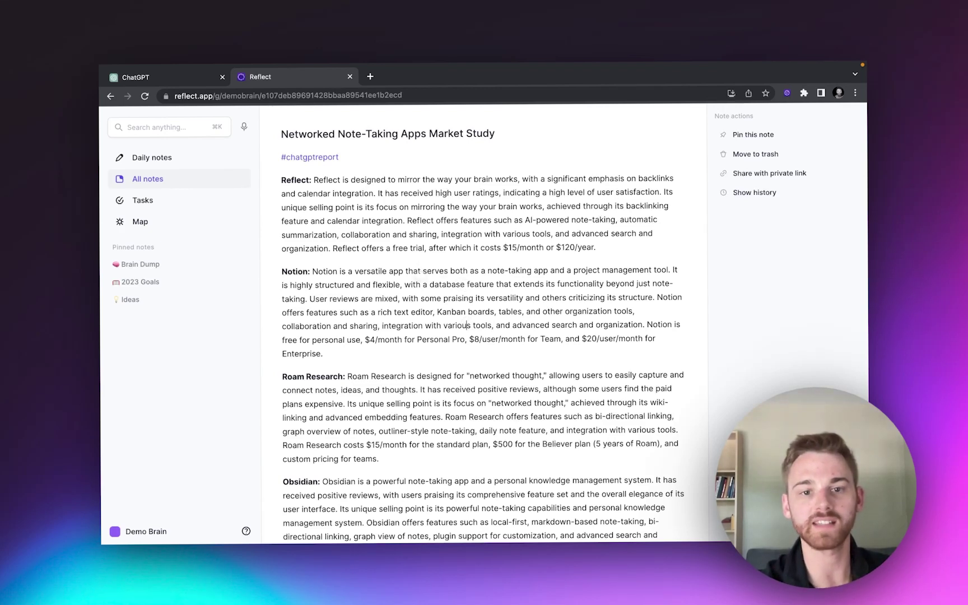
Step: Review the Reflect market-study note, then switch to the ChatGPT conversation
{"action": "scroll", "coordinate": [439, 310], "scroll_direction": "down", "scroll_amount": 4}
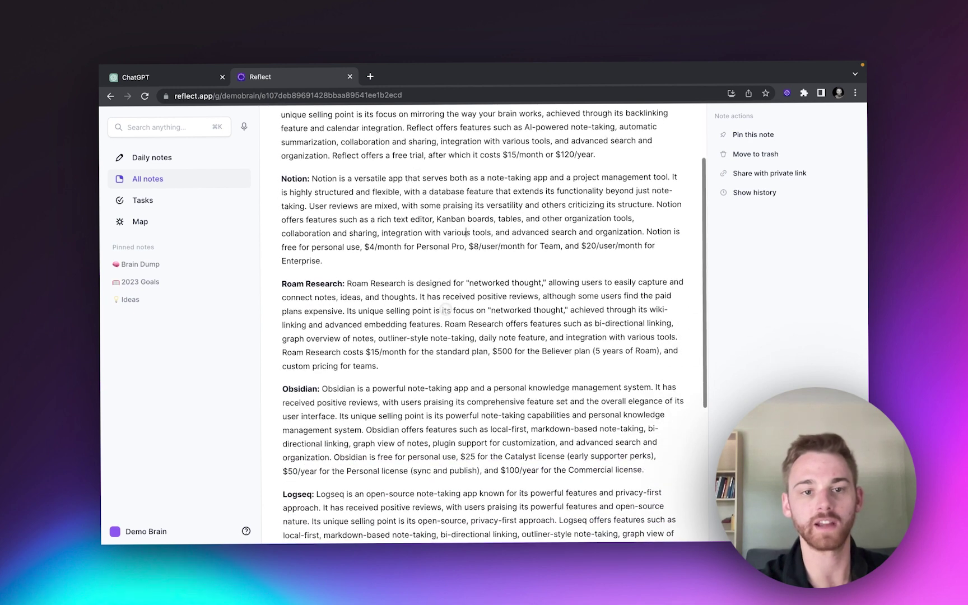
{"action": "scroll", "coordinate": [443, 309], "scroll_direction": "up", "scroll_amount": 3}
{"action": "left_click", "coordinate": [152, 77]}
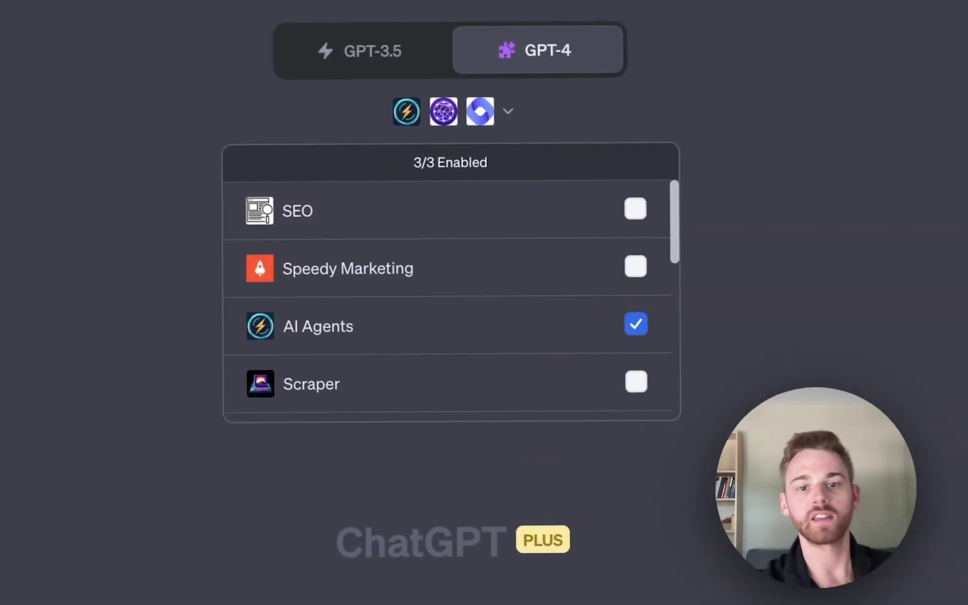
Step: Scroll the plugin list to confirm AI Agents, Reflect Notes and WebPilot are enabled
{"action": "scroll", "coordinate": [482, 331], "scroll_direction": "down", "scroll_amount": 3}
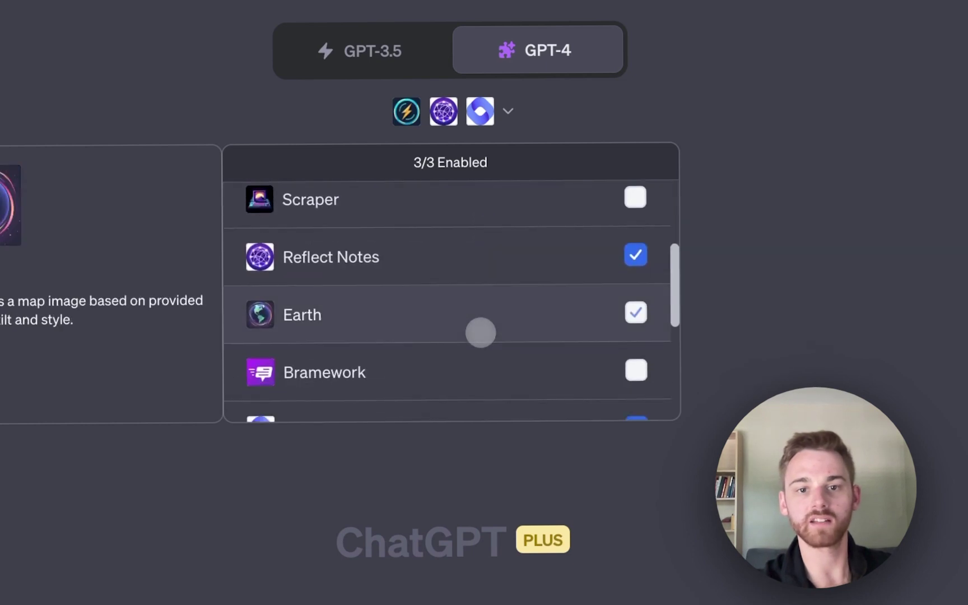
{"action": "scroll", "coordinate": [446, 300], "scroll_direction": "down", "scroll_amount": 2}
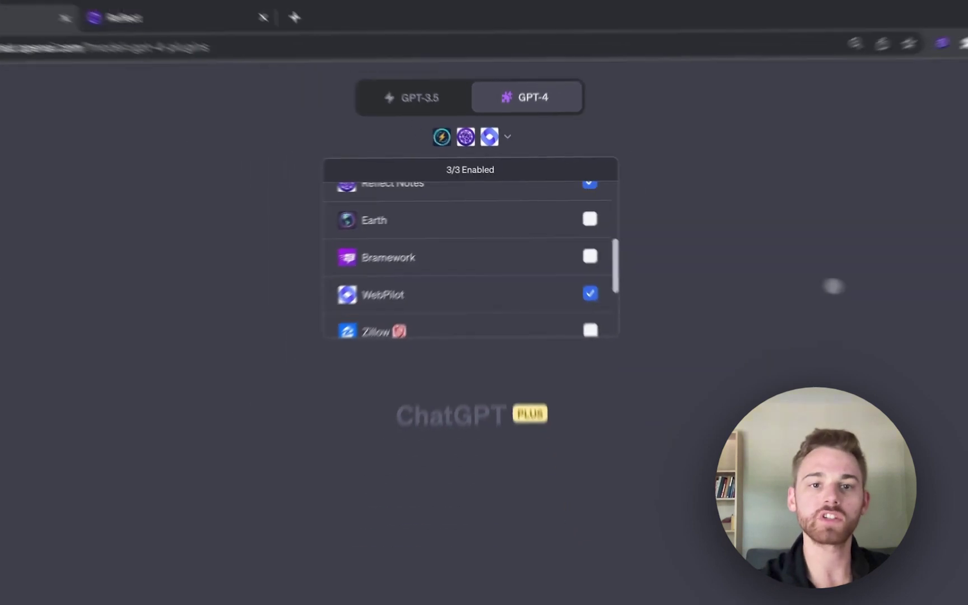
Step: Return to the Reflect note and close its tab, leaving a fresh ChatGPT chat
{"action": "left_click", "coordinate": [188, 17]}
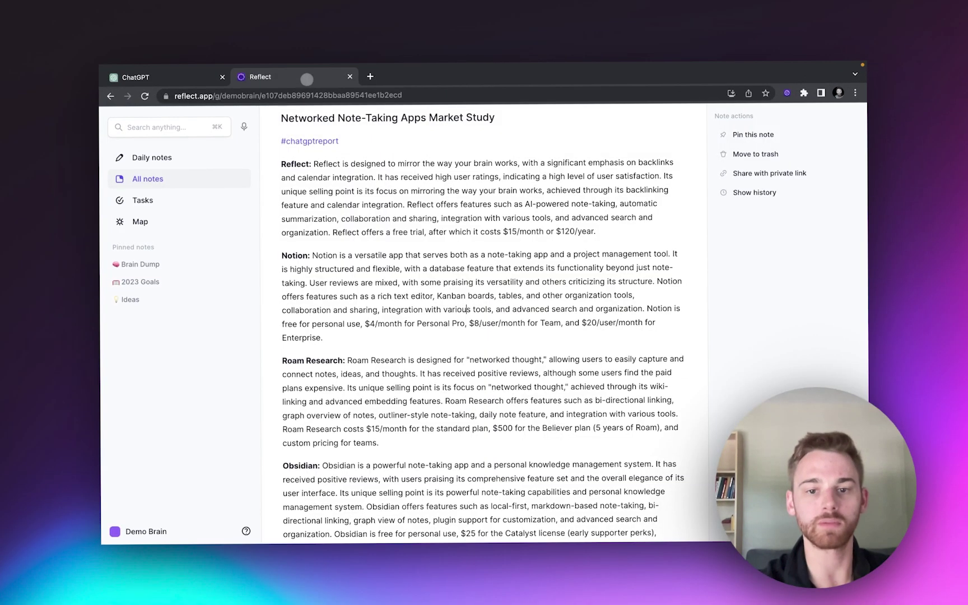
{"action": "scroll", "coordinate": [514, 274], "scroll_direction": "up", "scroll_amount": 1}
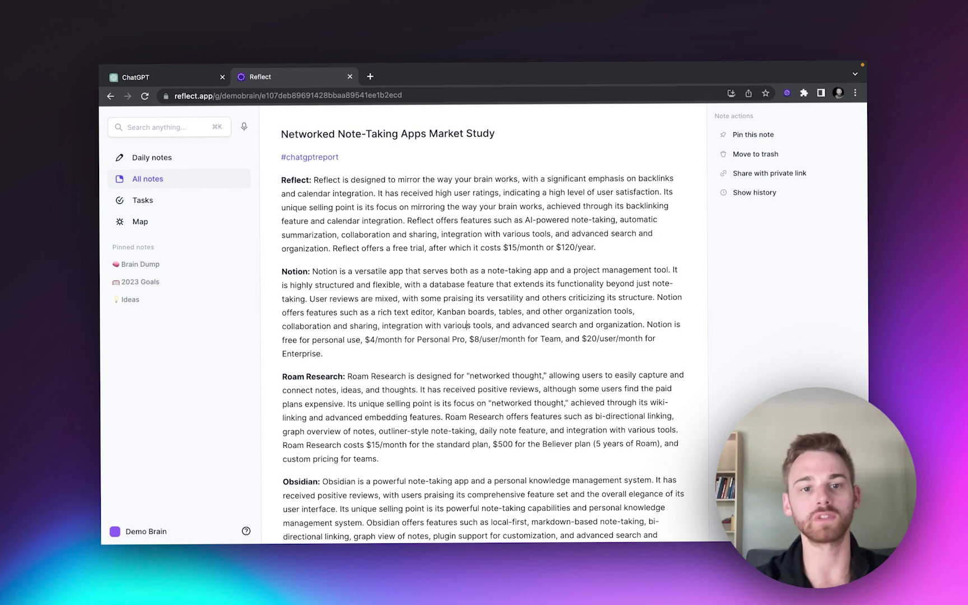
{"action": "key", "text": "super+w"}
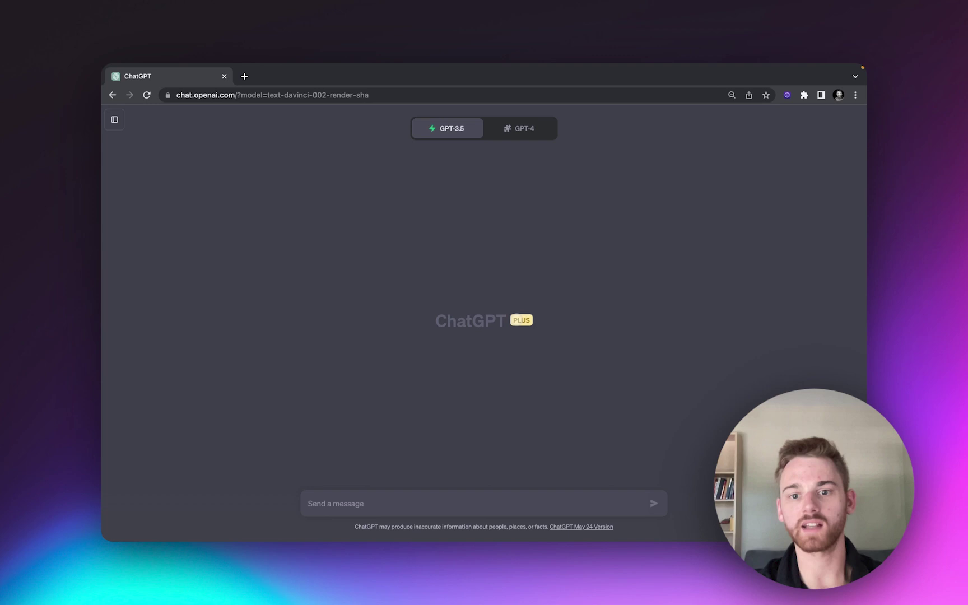
Step: Switch the new chat to GPT-4 with Plugins and open the Plugin store
{"action": "left_click", "coordinate": [519, 128]}
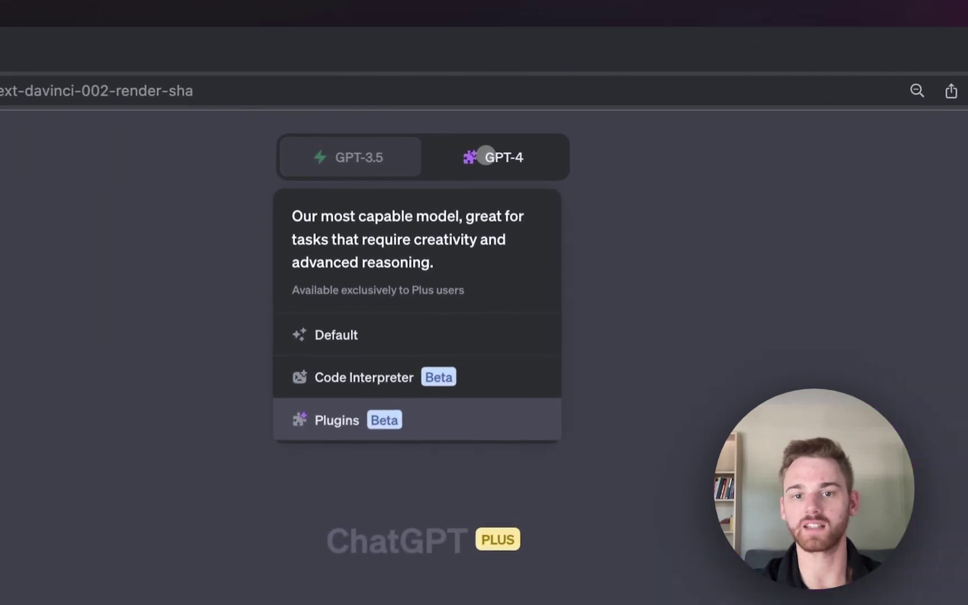
{"action": "mouse_move", "coordinate": [460, 164]}
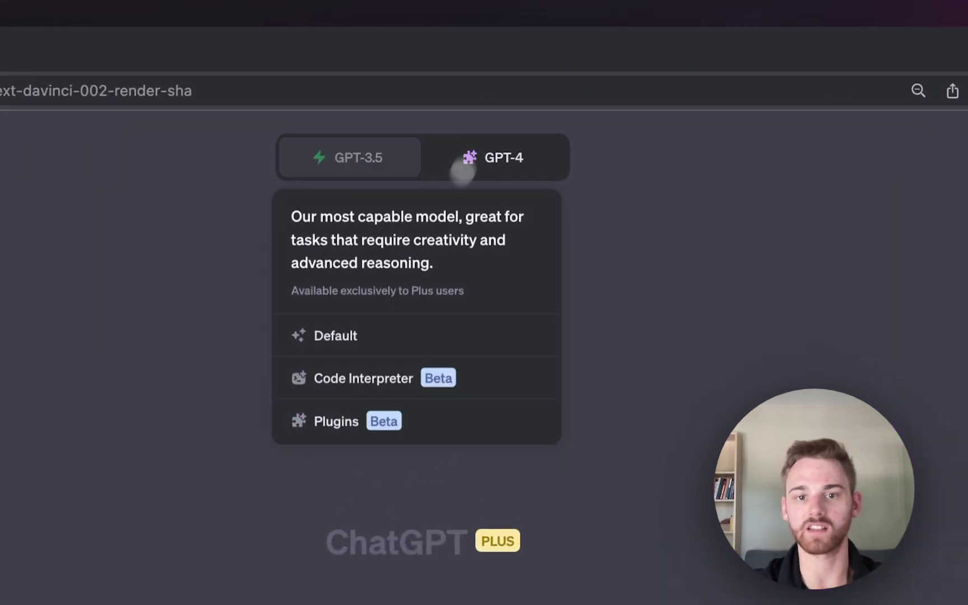
{"action": "left_click", "coordinate": [335, 417]}
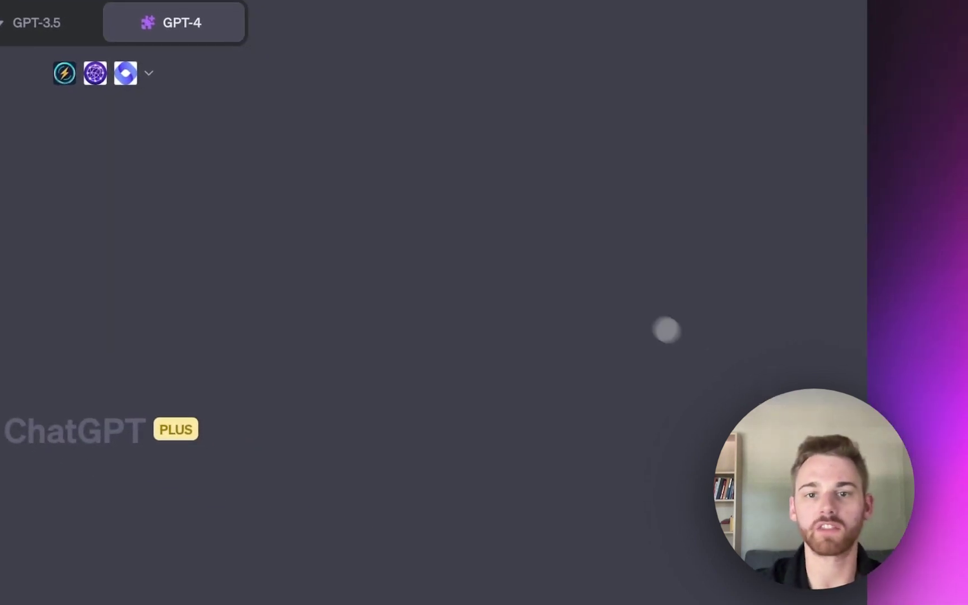
{"action": "left_click", "coordinate": [337, 130]}
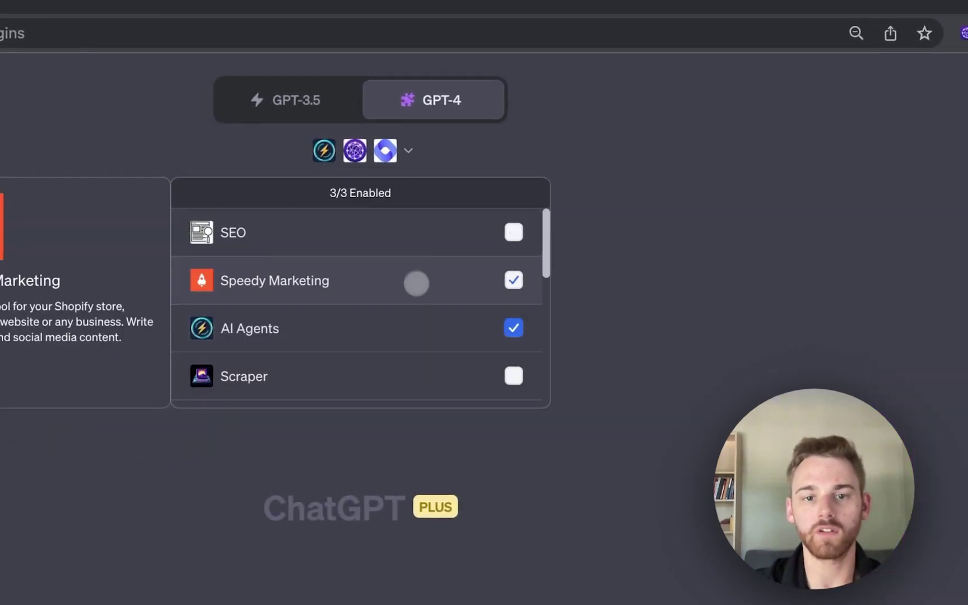
{"action": "scroll", "coordinate": [416, 286], "scroll_direction": "down", "scroll_amount": 10}
{"action": "left_click", "coordinate": [413, 390]}
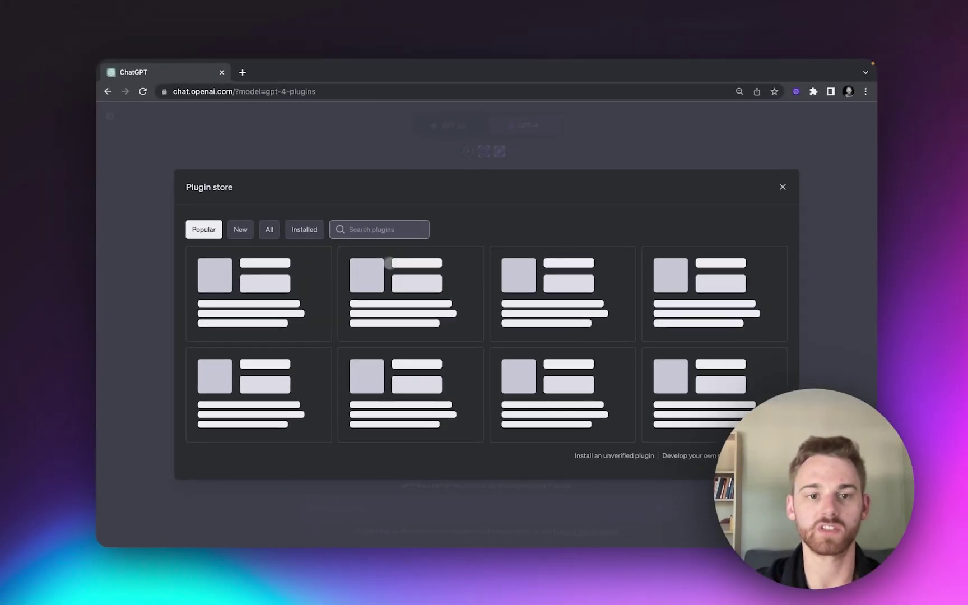
{"action": "left_click", "coordinate": [783, 186]}
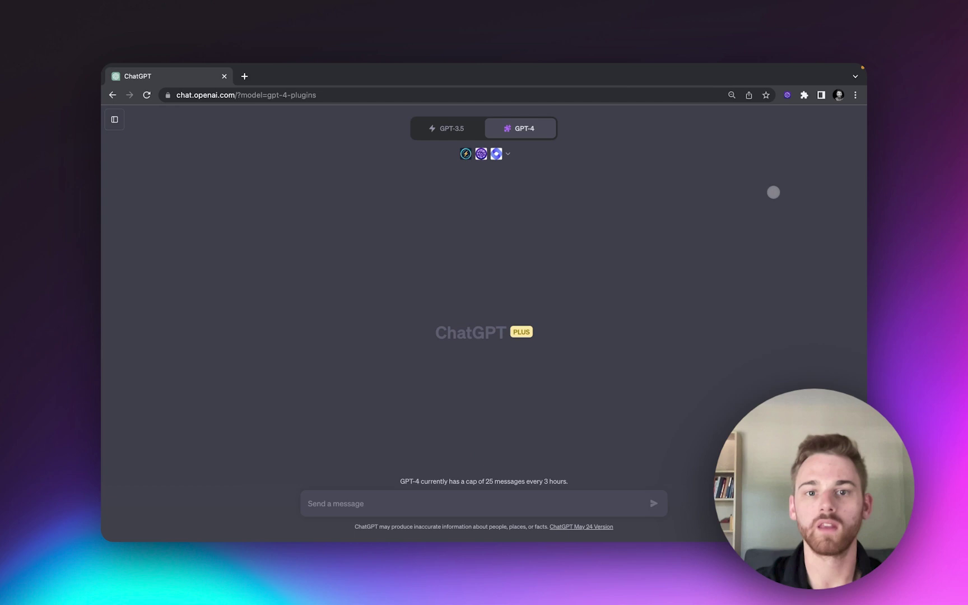
{"action": "left_click", "coordinate": [509, 154]}
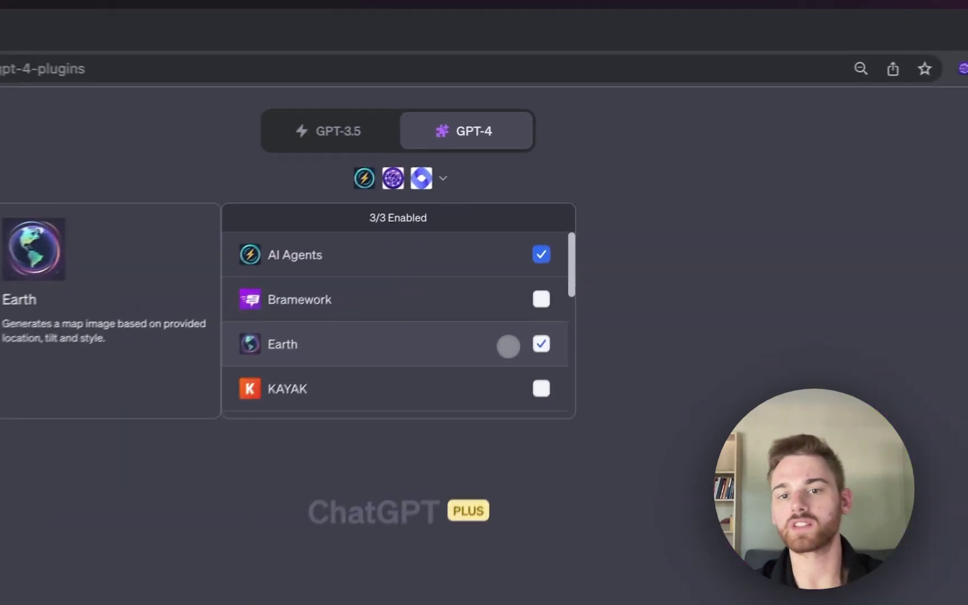
{"action": "left_click", "coordinate": [500, 362]}
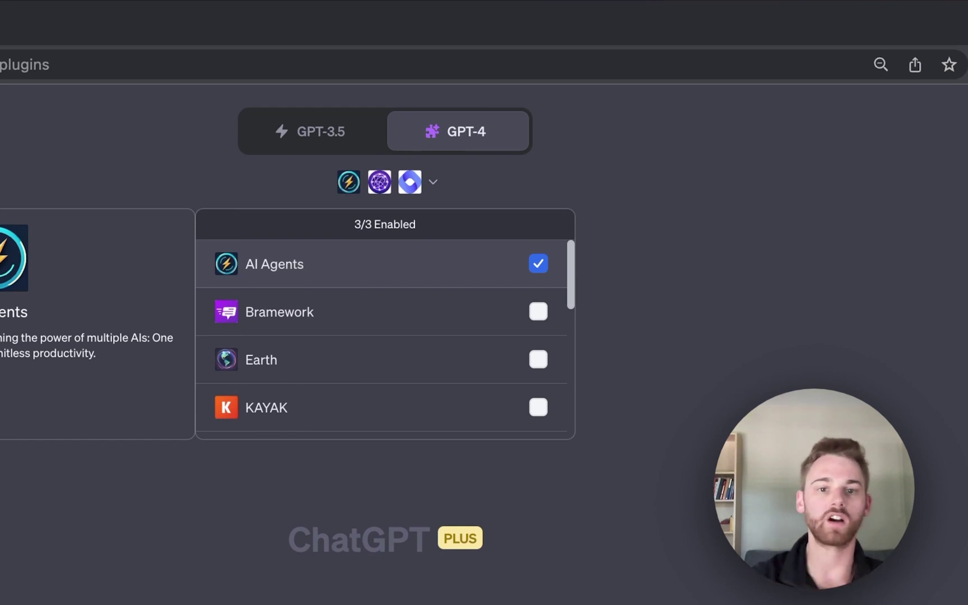
{"action": "scroll", "coordinate": [385, 336], "scroll_direction": "down", "scroll_amount": 3}
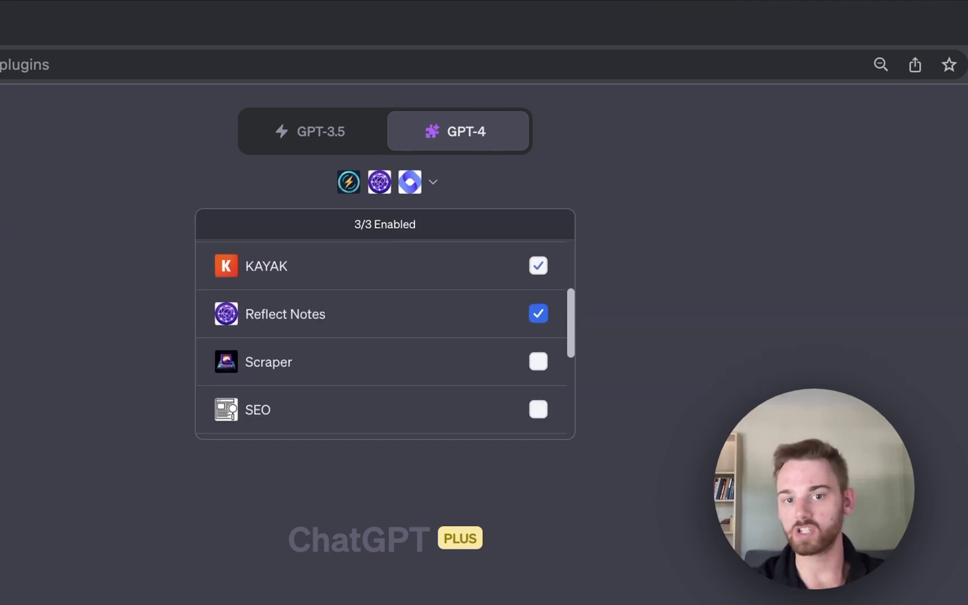
{"action": "mouse_move", "coordinate": [308, 309]}
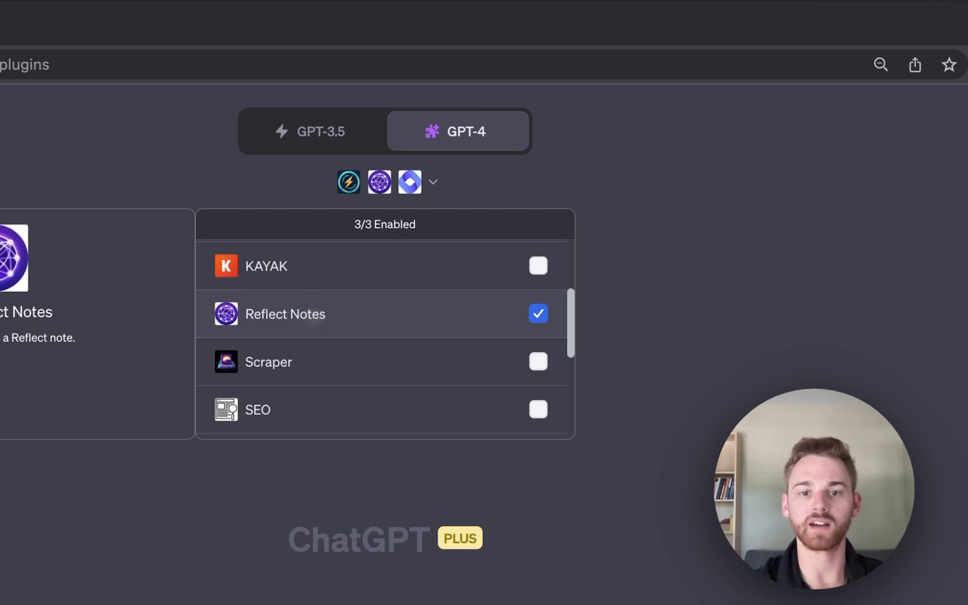
{"action": "scroll", "coordinate": [312, 316], "scroll_direction": "down", "scroll_amount": 1}
{"action": "scroll", "coordinate": [385, 336], "scroll_direction": "down", "scroll_amount": 5}
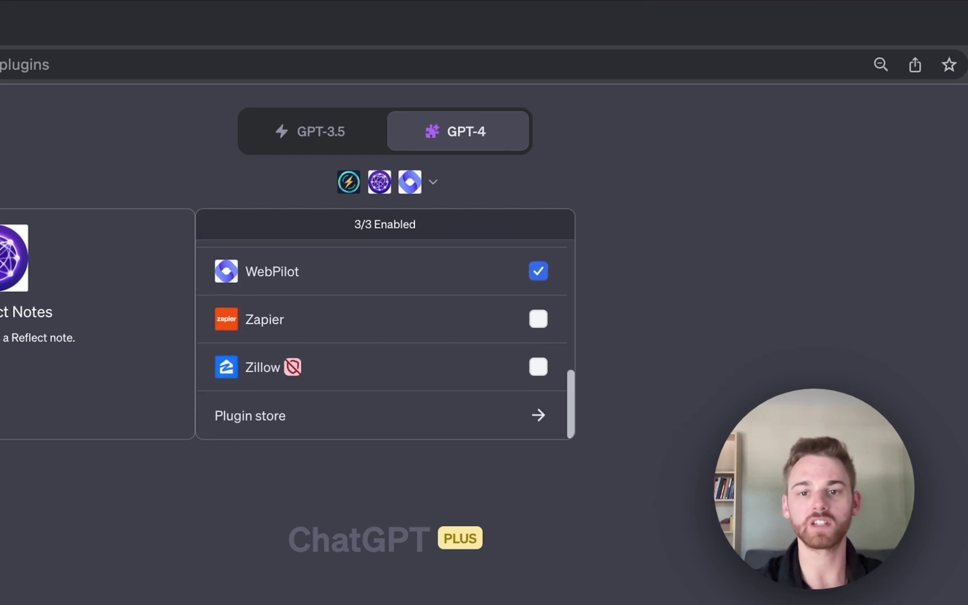
{"action": "scroll", "coordinate": [385, 336], "scroll_direction": "up", "scroll_amount": 1}
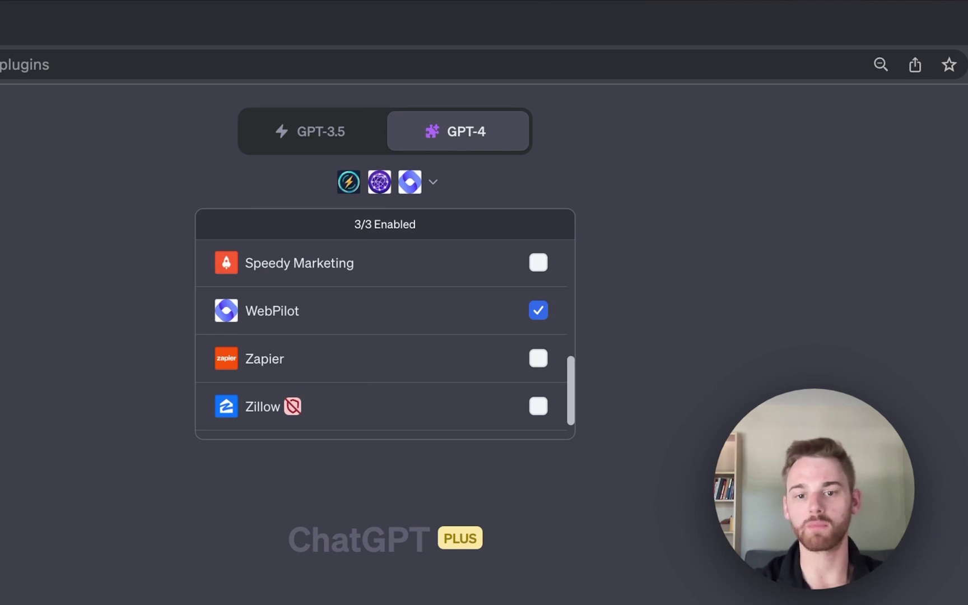
{"action": "scroll", "coordinate": [516, 325], "scroll_direction": "up", "scroll_amount": 10}
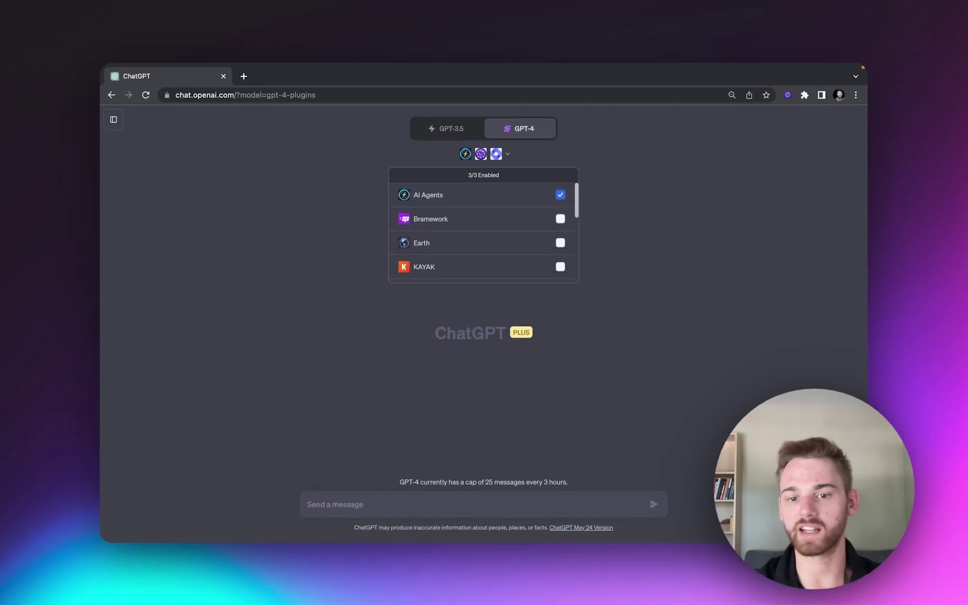
{"action": "left_click", "coordinate": [628, 350]}
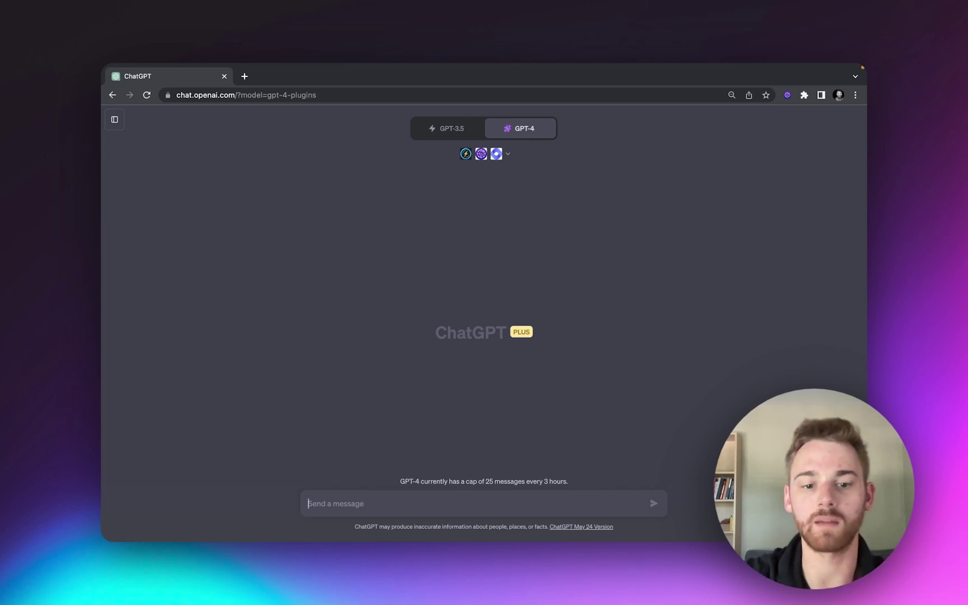
Step: Send 'Main AI agent objective: create a market study on top networked note-taking apps.'
{"action": "type", "text": "Main AI"}
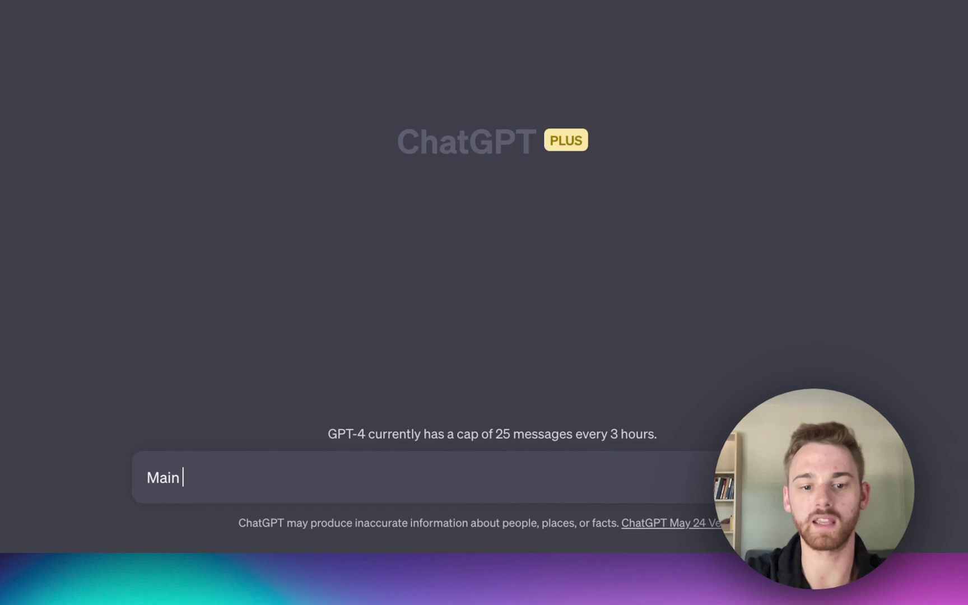
{"action": "type", "text": " agent obj"}
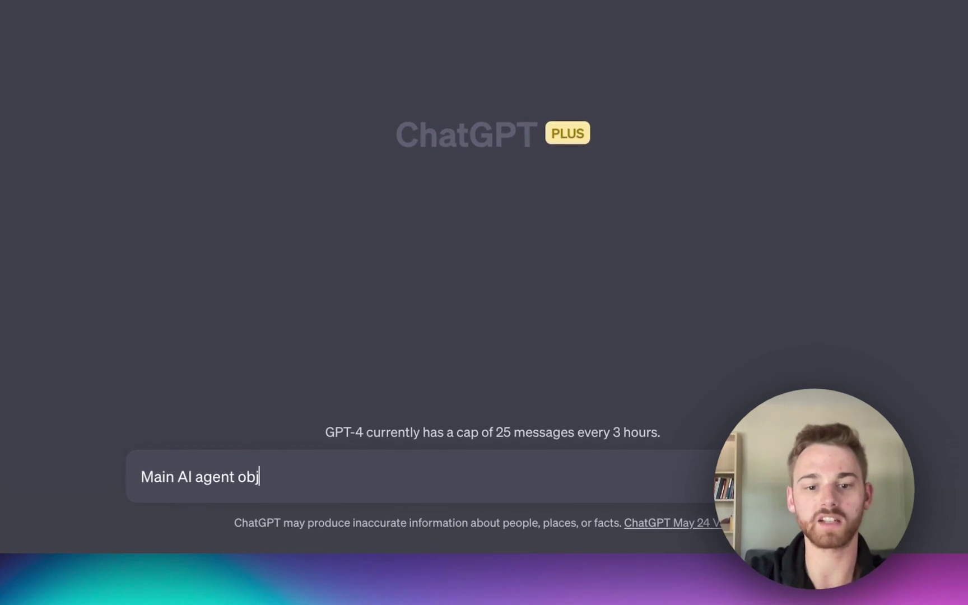
{"action": "type", "text": "ective: "}
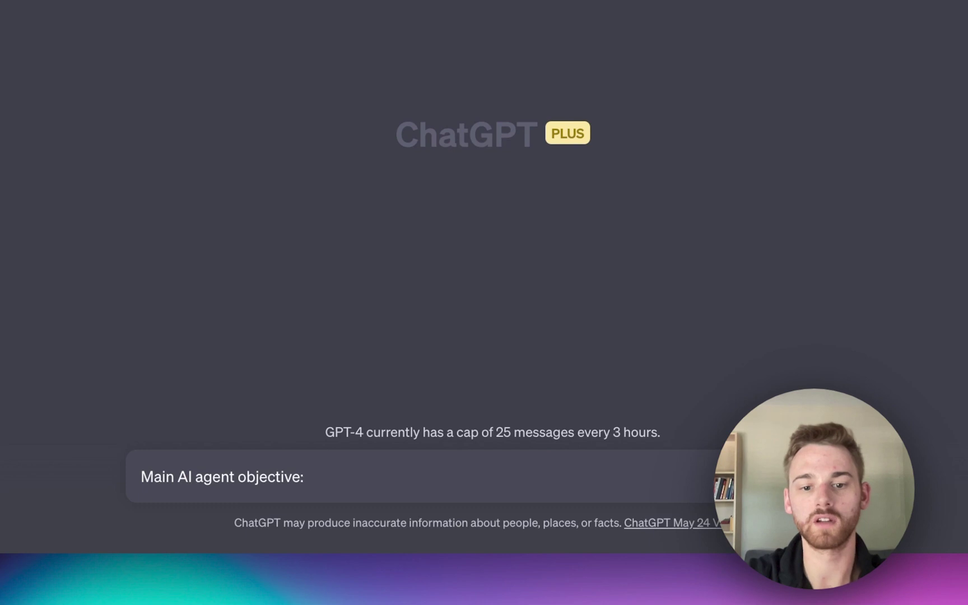
{"action": "type", "text": "create a "}
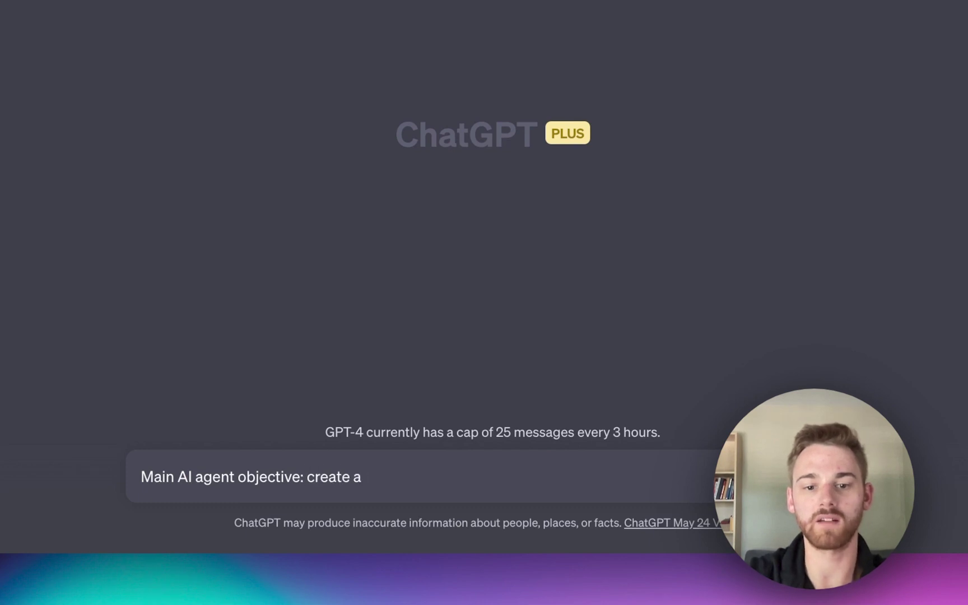
{"action": "type", "text": "market study"}
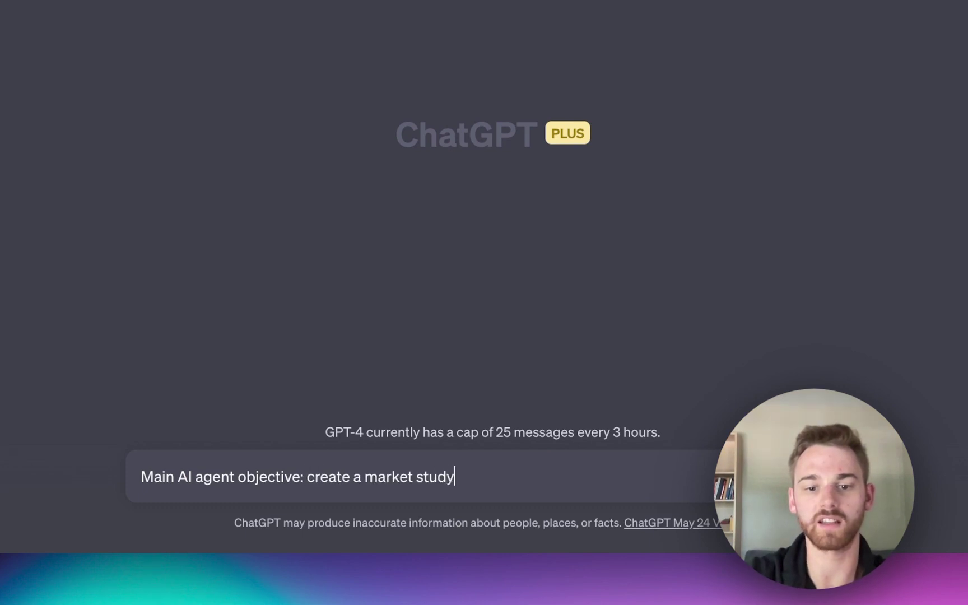
{"action": "type", "text": " on top neto"}
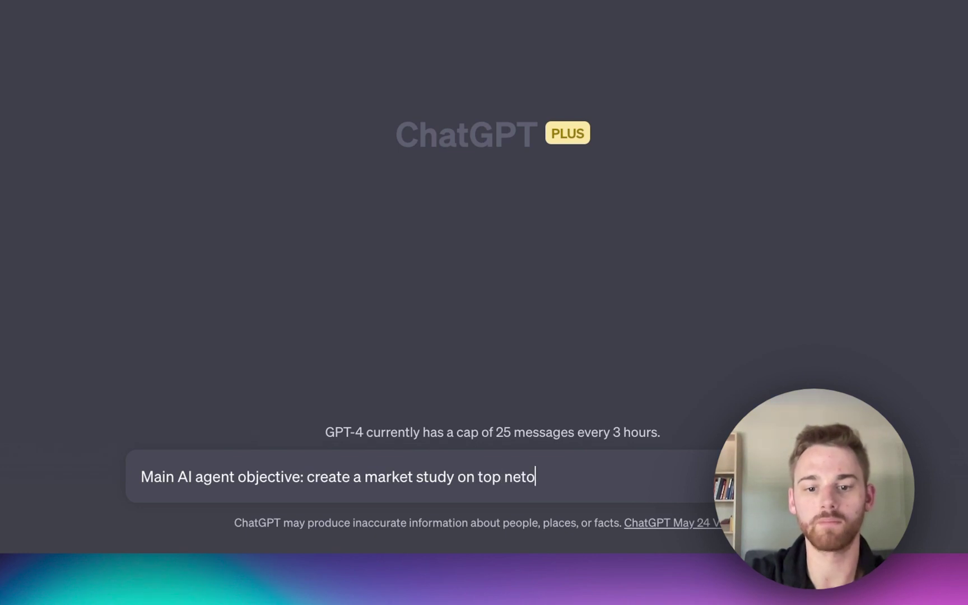
{"action": "key", "text": "BackSpace"}
{"action": "type", "text": "worked "}
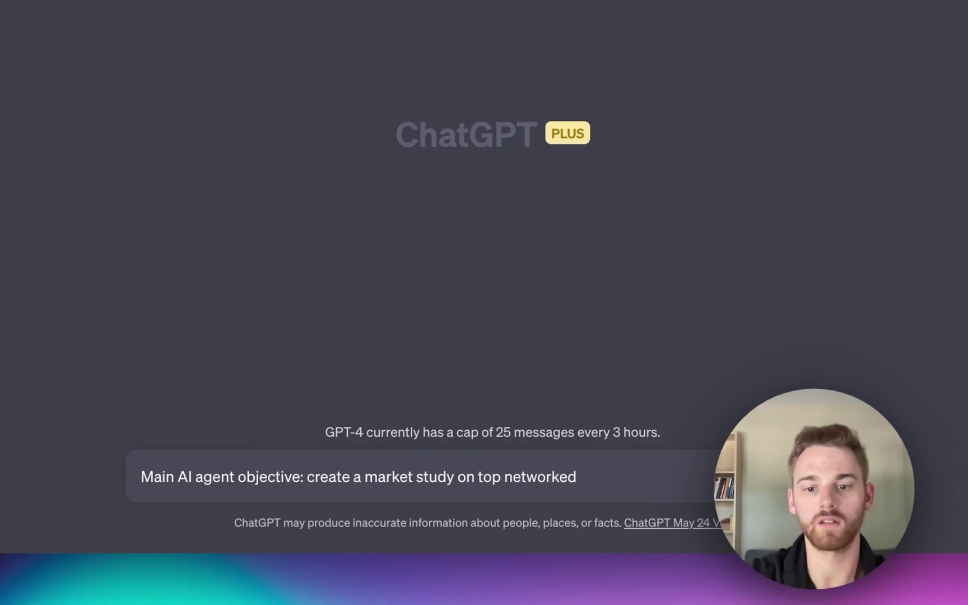
{"action": "type", "text": "note-taking apps"}
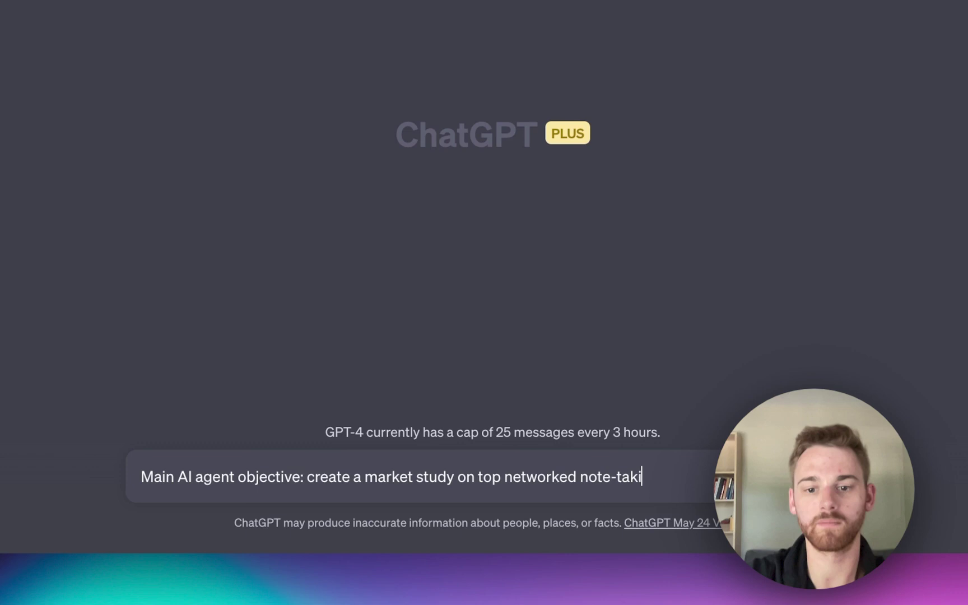
{"action": "type", "text": "."}
{"action": "key", "text": "Return"}
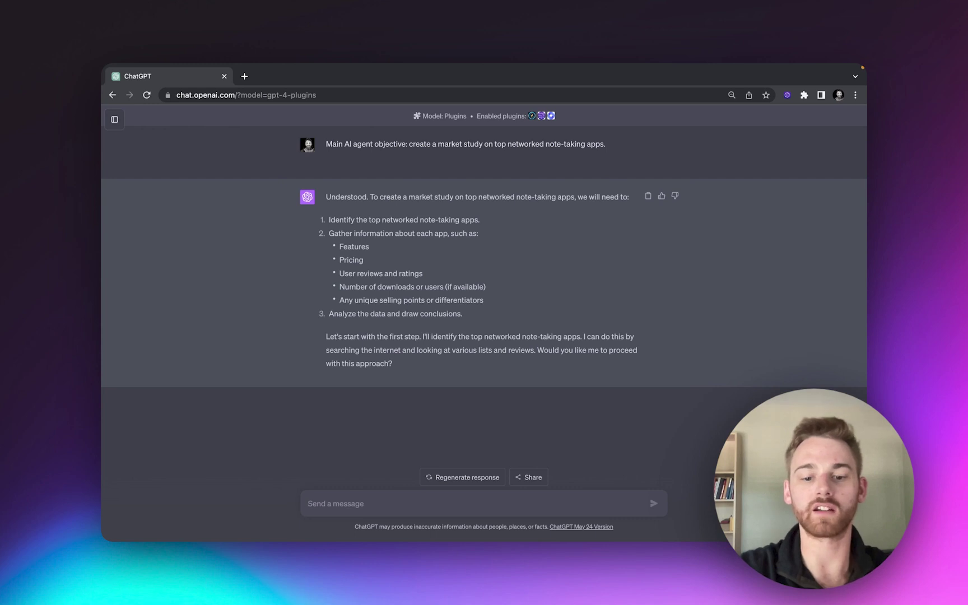
Step: Send 'For step #2, please don't worry about the number of downloads or users.'
{"action": "type", "text": "For step"}
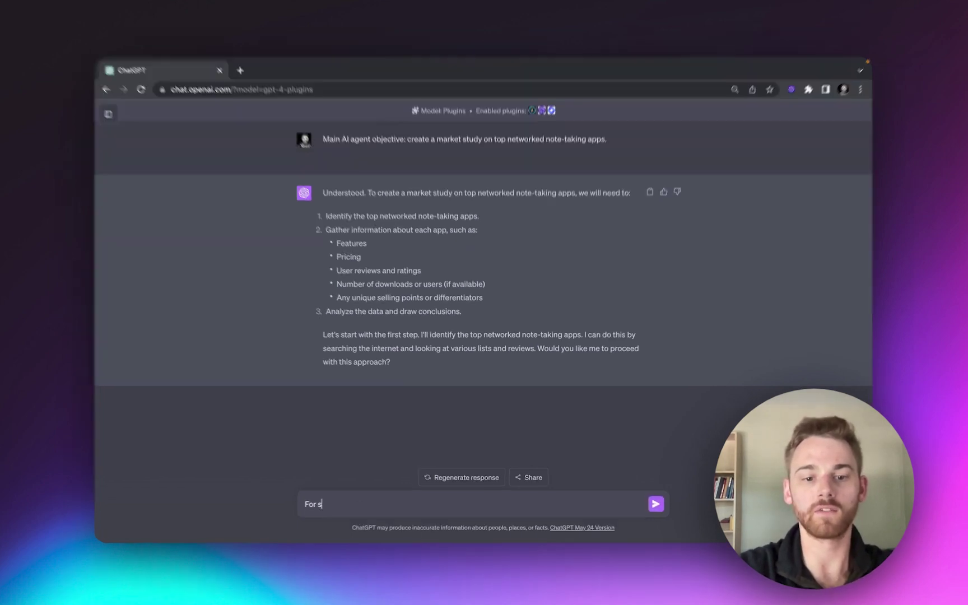
{"action": "type", "text": " #2, "}
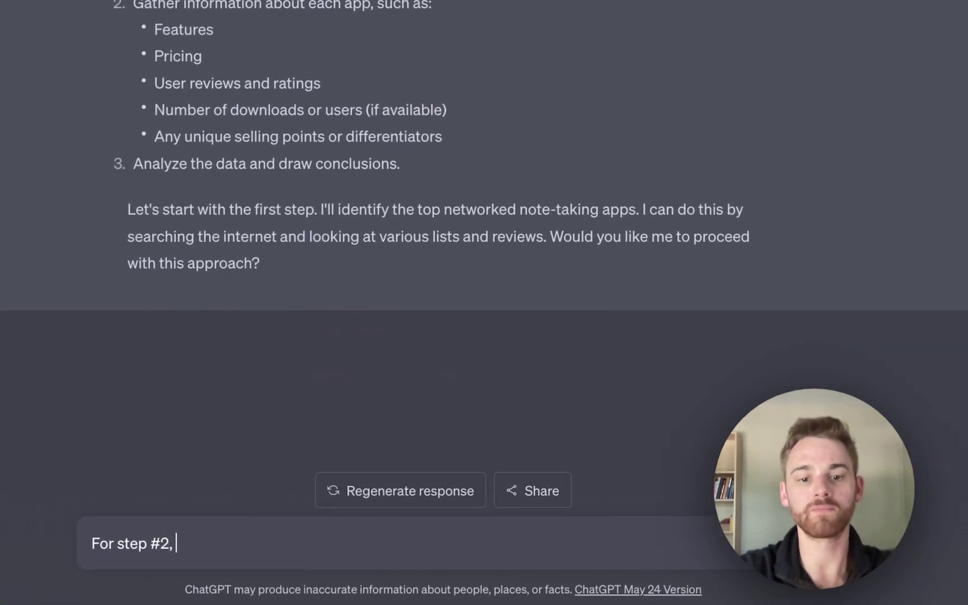
{"action": "type", "text": "please don't "}
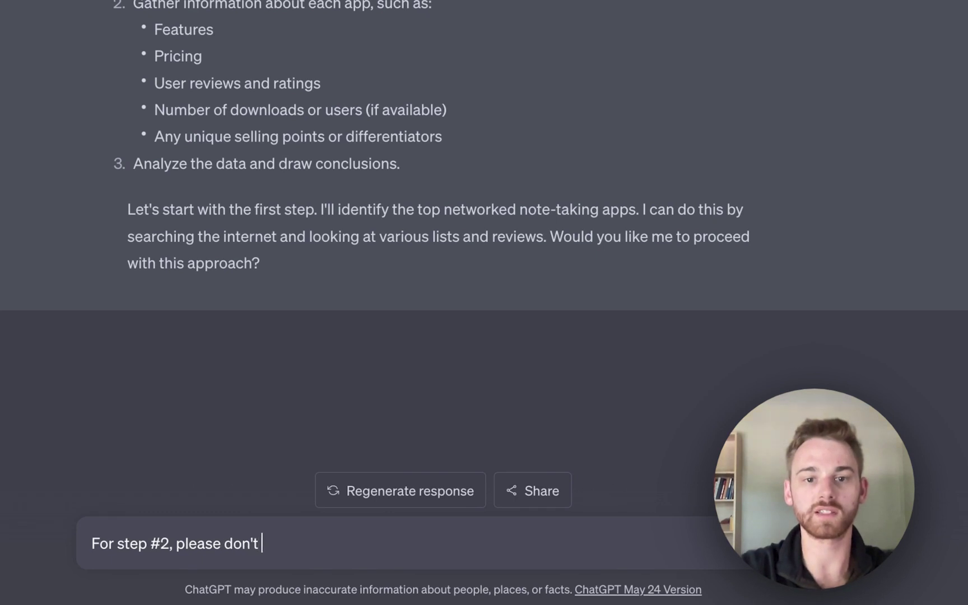
{"action": "type", "text": "worry about the n"}
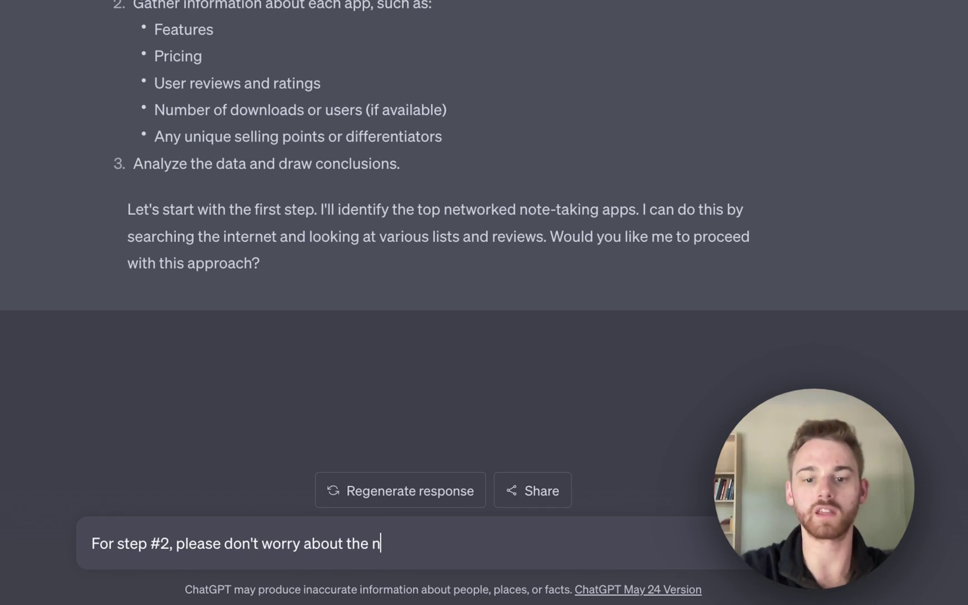
{"action": "type", "text": "umber of downloads"}
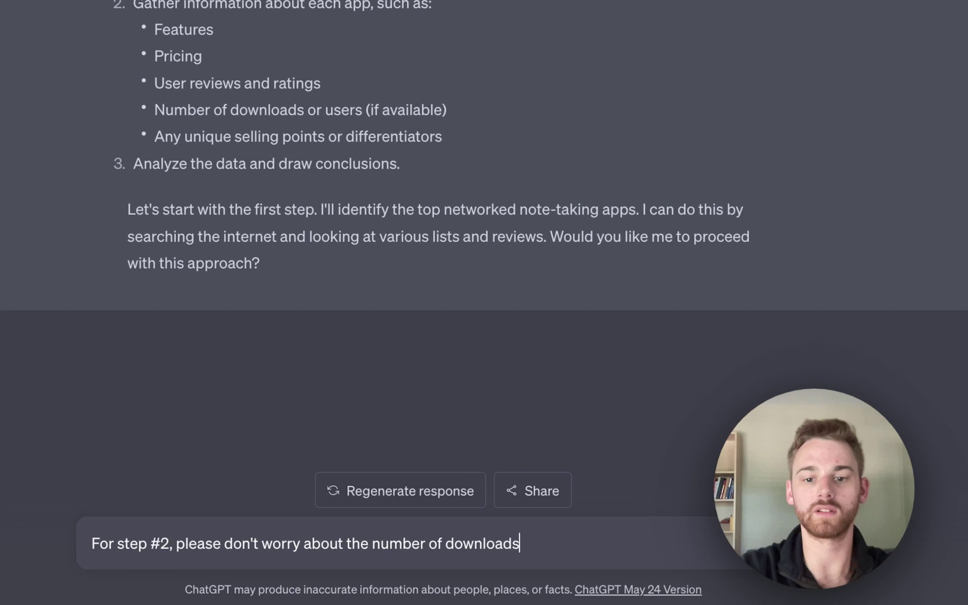
{"action": "type", "text": " or users."}
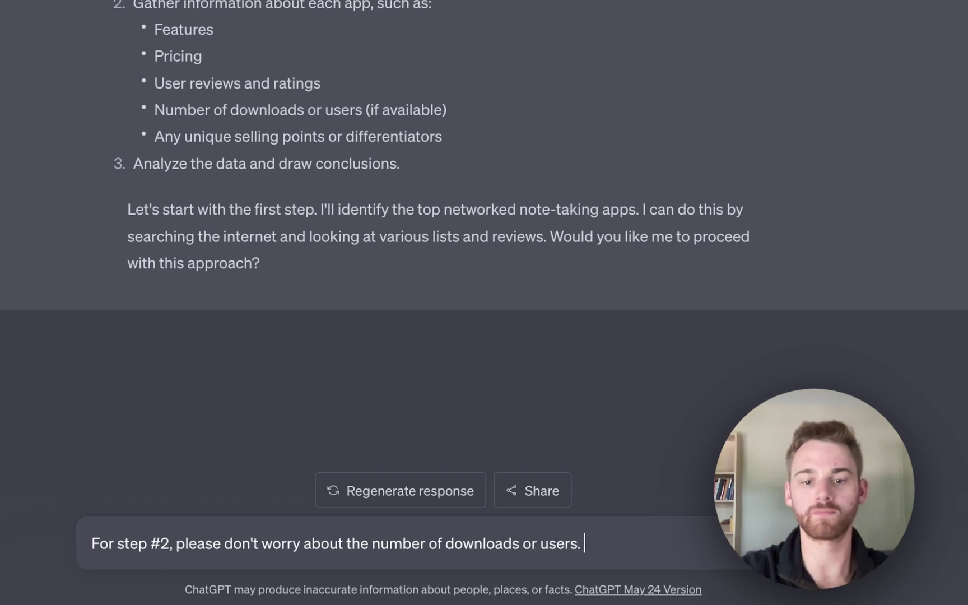
{"action": "key", "text": "Return"}
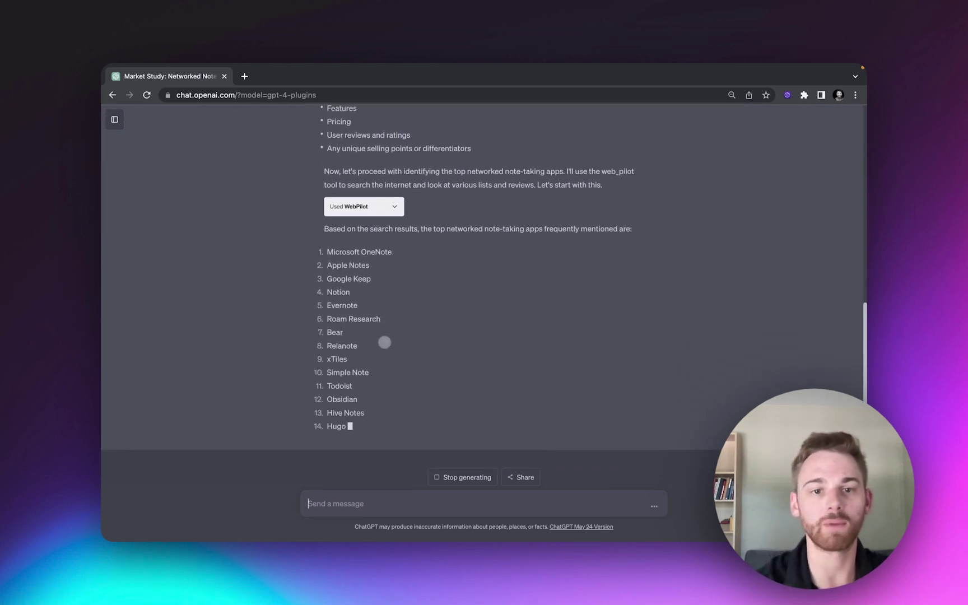
Step: Scroll up and down through the reply to review the generated list of note-taking apps
{"action": "scroll", "coordinate": [465, 241], "scroll_direction": "up", "scroll_amount": 3}
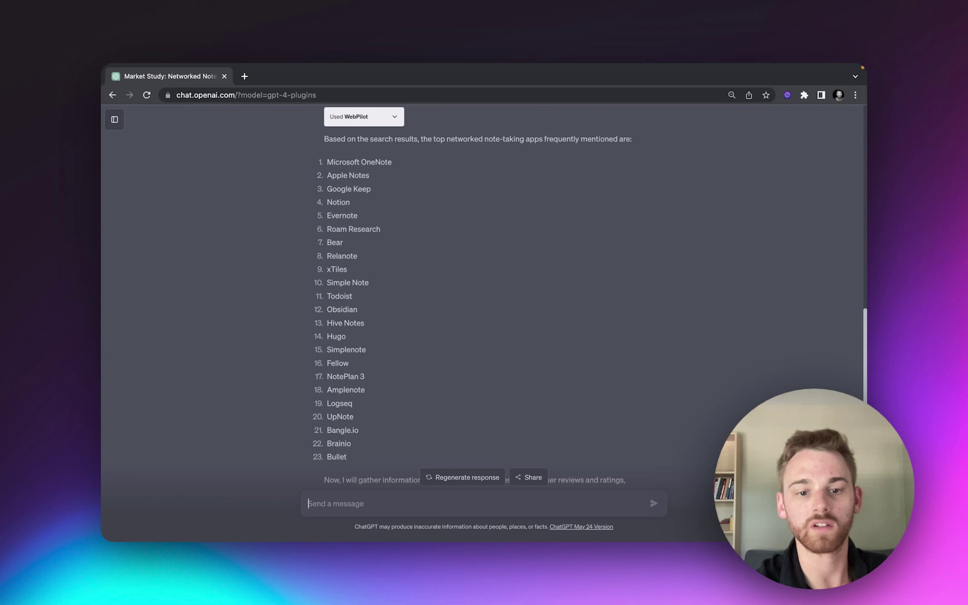
{"action": "scroll", "coordinate": [568, 359], "scroll_direction": "up", "scroll_amount": 3}
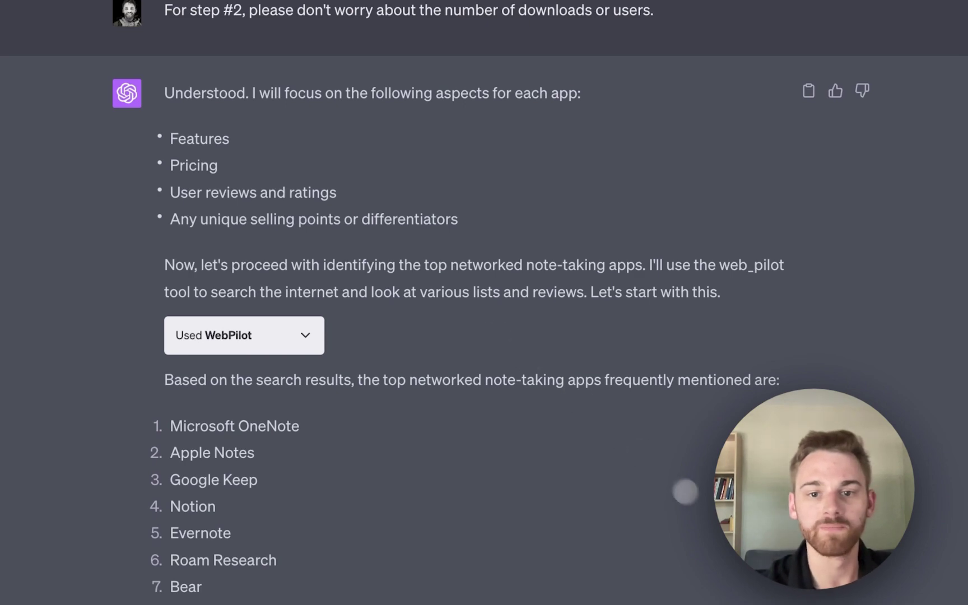
{"action": "scroll", "coordinate": [701, 505], "scroll_direction": "up", "scroll_amount": 10}
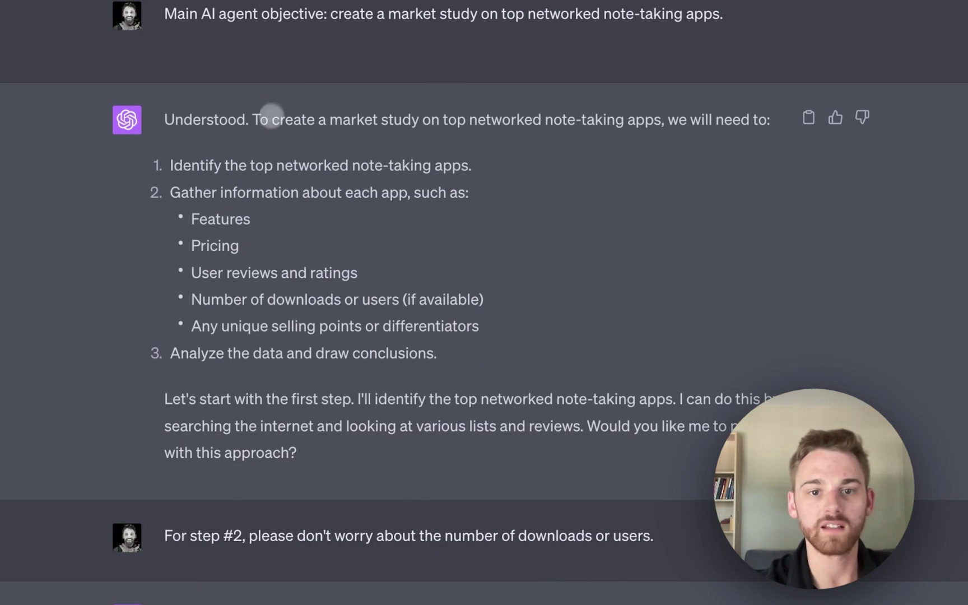
{"action": "scroll", "coordinate": [463, 313], "scroll_direction": "down", "scroll_amount": 12}
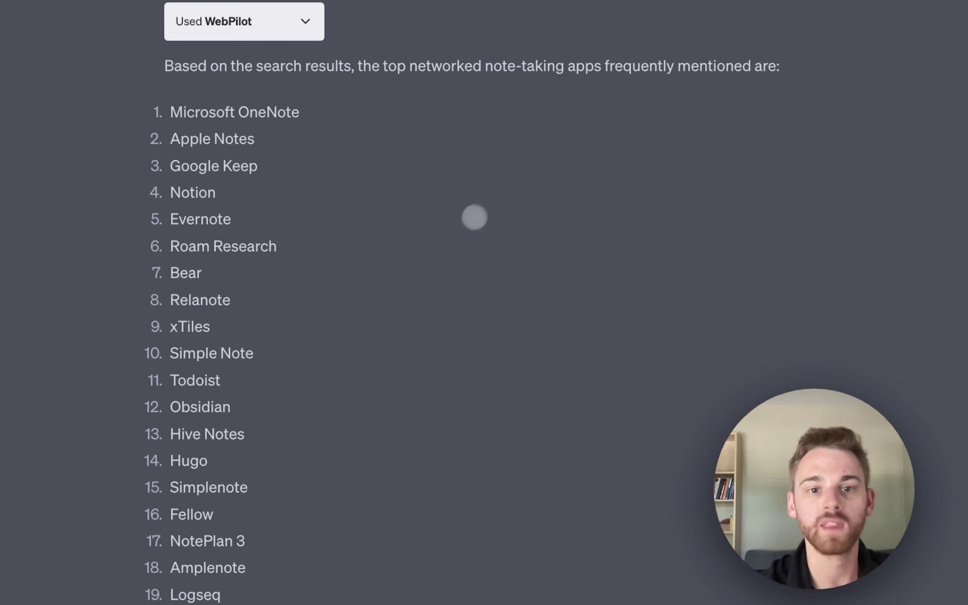
{"action": "scroll", "coordinate": [485, 208], "scroll_direction": "down", "scroll_amount": 5}
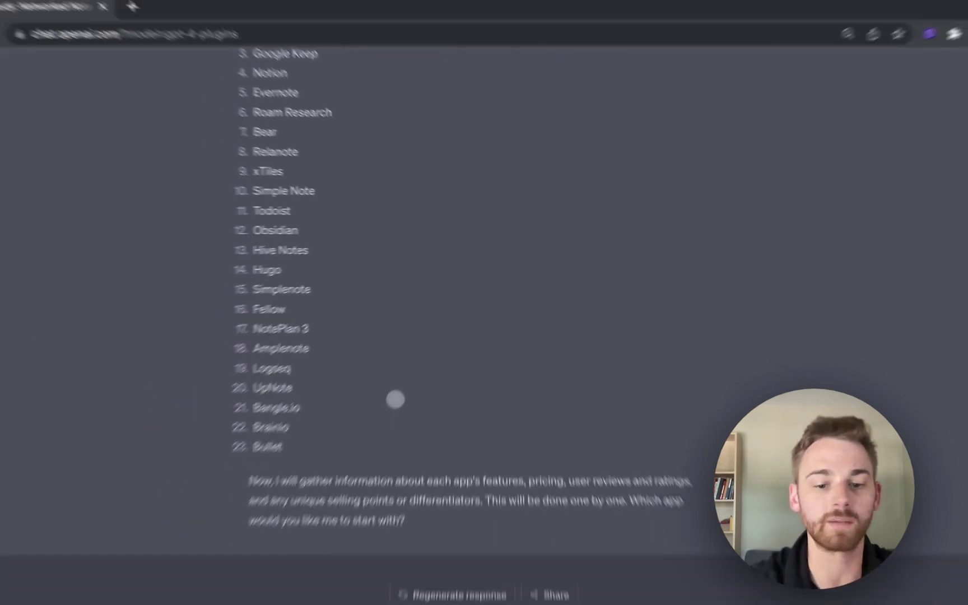
Step: Send a two-line message putting Reflect first and keeping only apps #4, #6, #12 and #19
{"action": "type", "text": "Okay "}
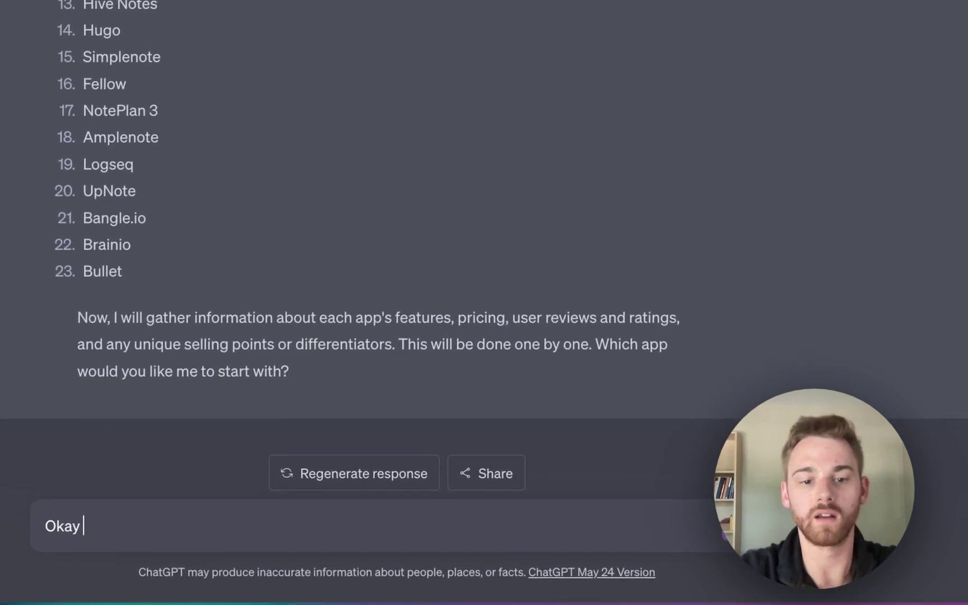
{"action": "type", "text": "can you please "}
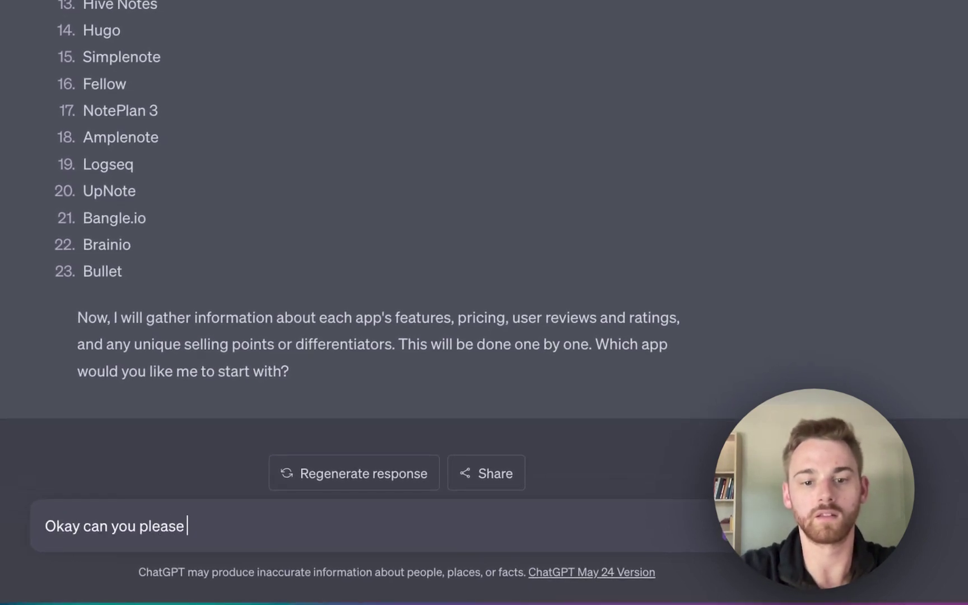
{"action": "type", "text": "add Reflect to t"}
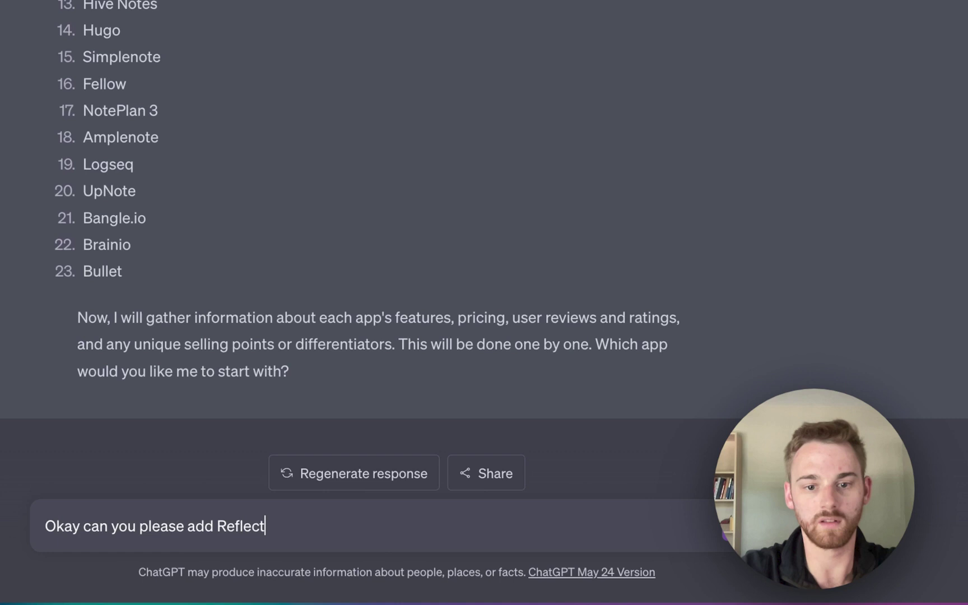
{"action": "type", "text": "he first spot?"}
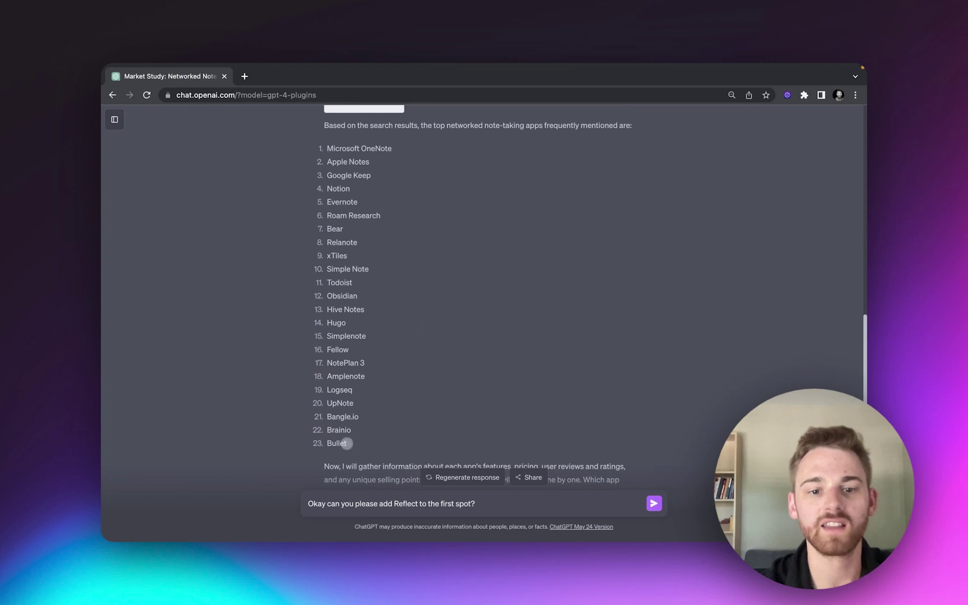
{"action": "scroll", "coordinate": [345, 440], "scroll_direction": "up", "scroll_amount": 15}
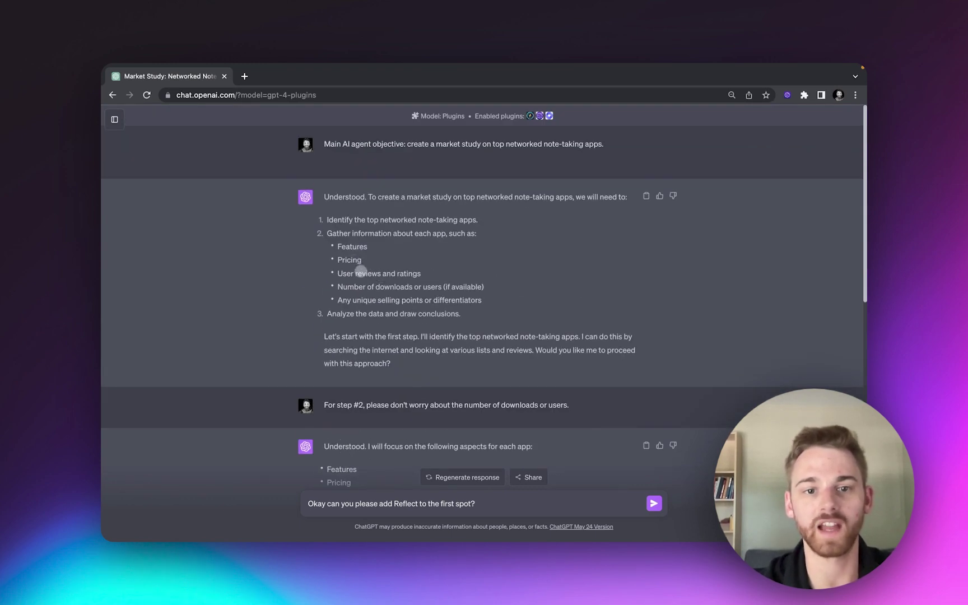
{"action": "scroll", "coordinate": [399, 315], "scroll_direction": "down", "scroll_amount": 5}
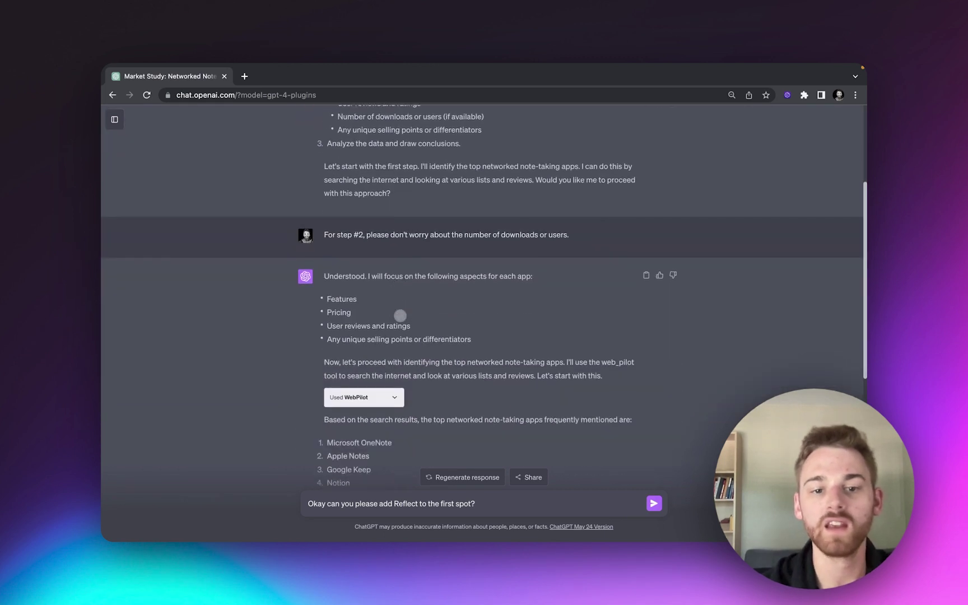
{"action": "scroll", "coordinate": [400, 316], "scroll_direction": "down", "scroll_amount": 4}
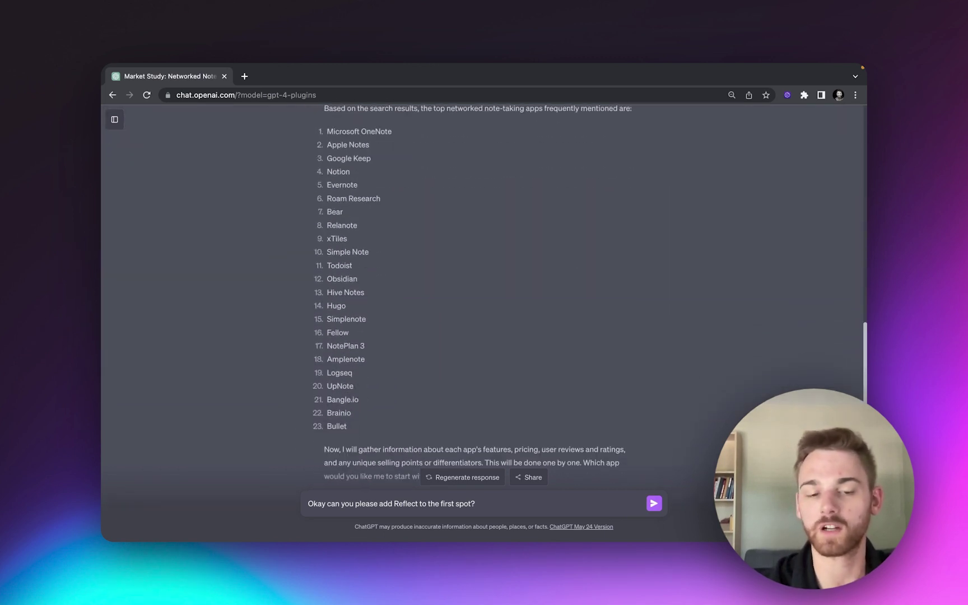
{"action": "scroll", "coordinate": [400, 316], "scroll_direction": "down", "scroll_amount": 1}
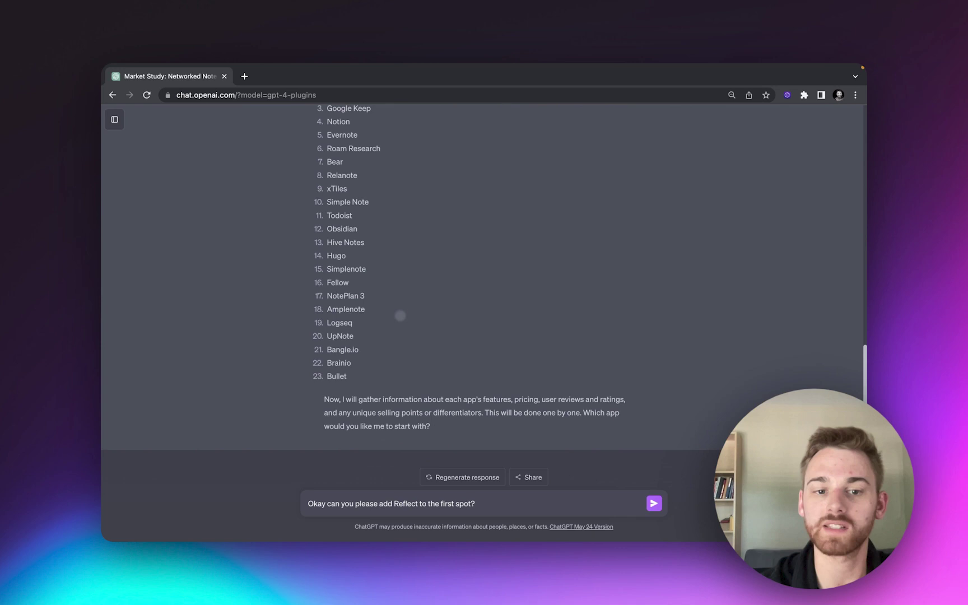
{"action": "scroll", "coordinate": [385, 269], "scroll_direction": "up", "scroll_amount": 1}
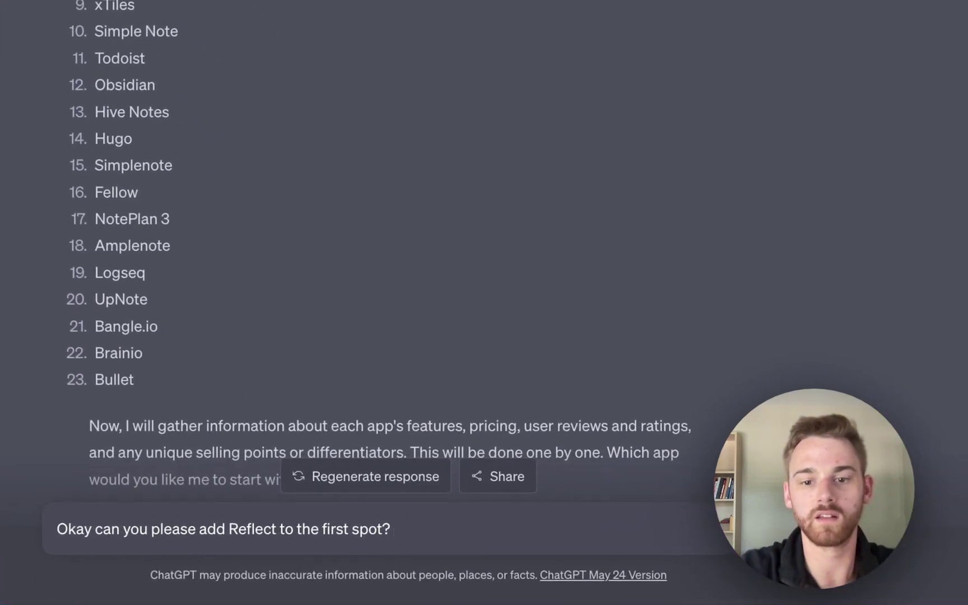
{"action": "type", "text": "Along with "}
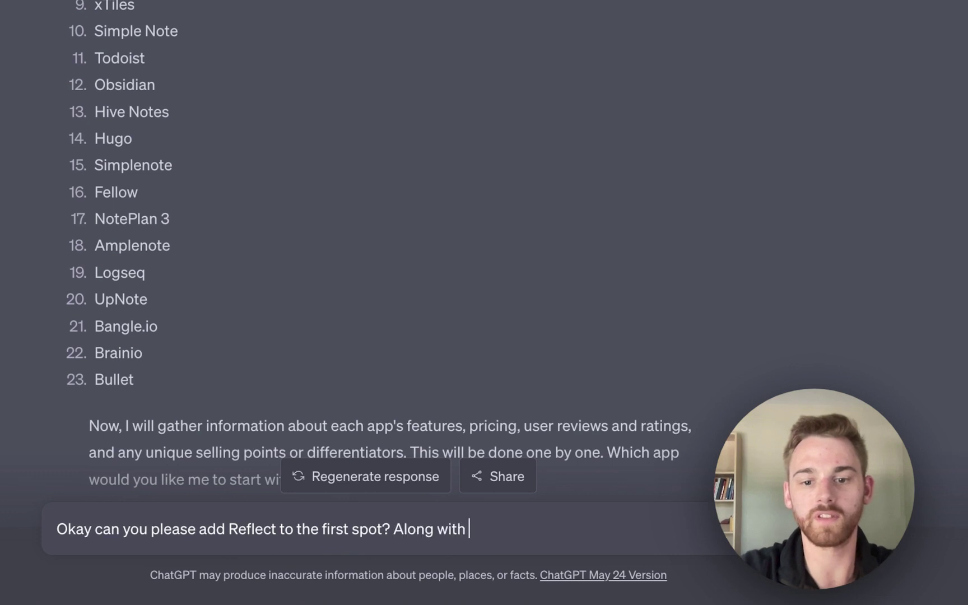
{"action": "type", "text": "Reflect please i"}
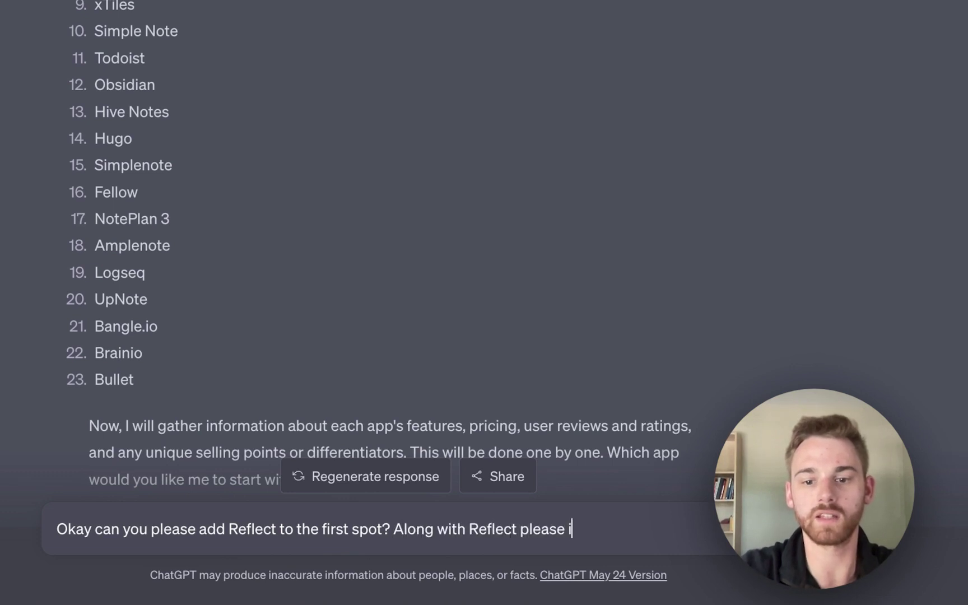
{"action": "type", "text": "nclude #"}
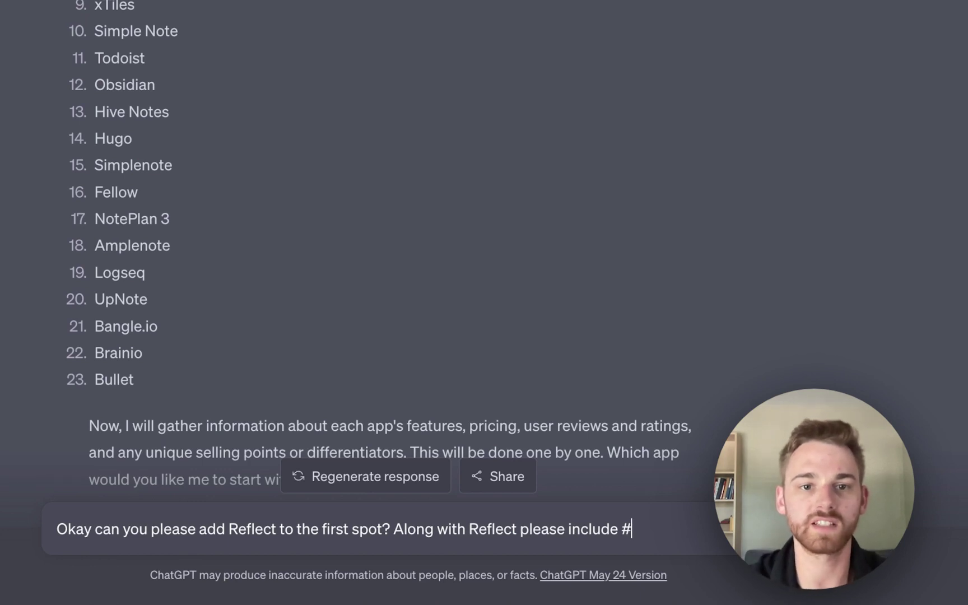
{"action": "type", "text": "4, $6, #12"}
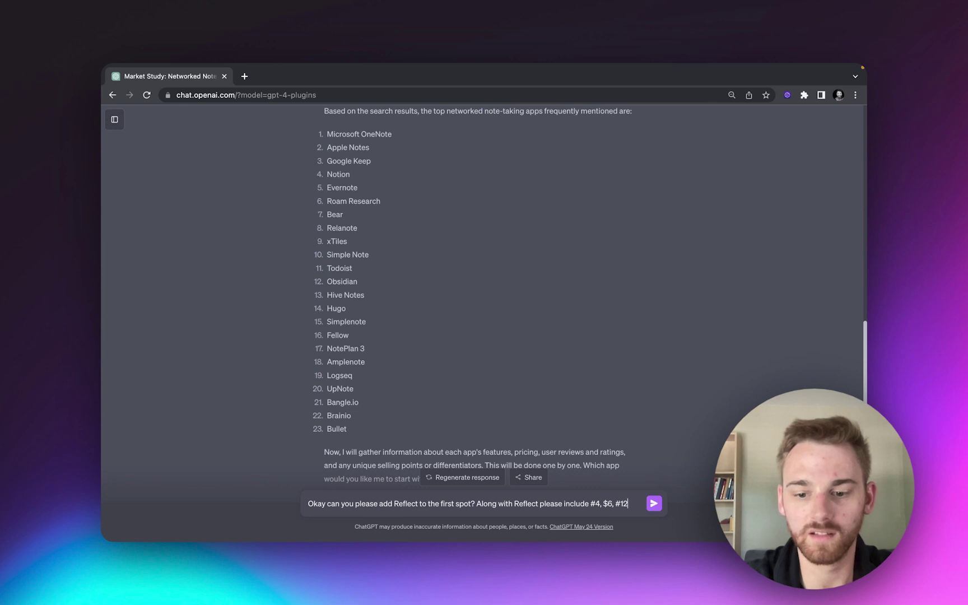
{"action": "type", "text": ","}
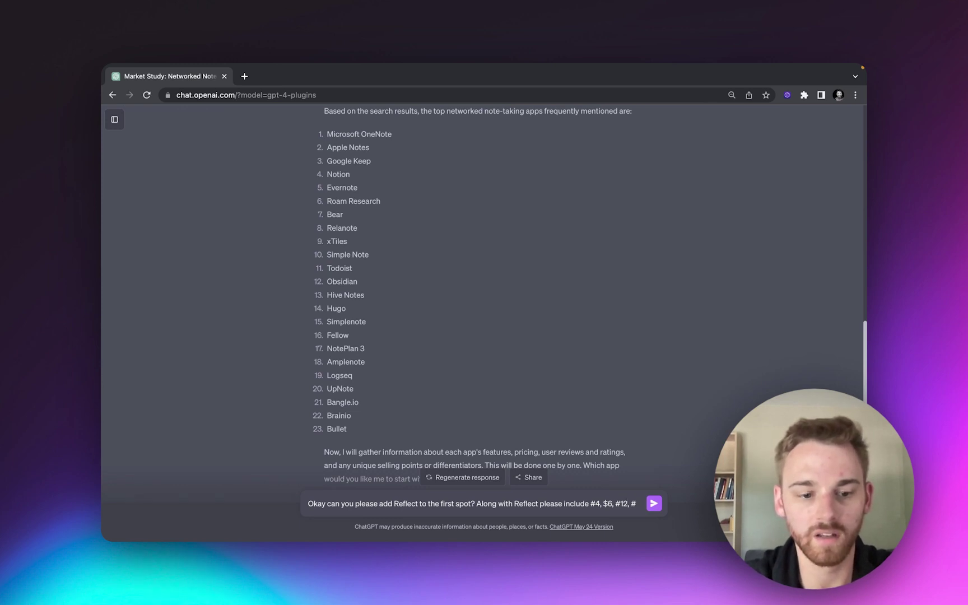
{"action": "type", "text": " #19."}
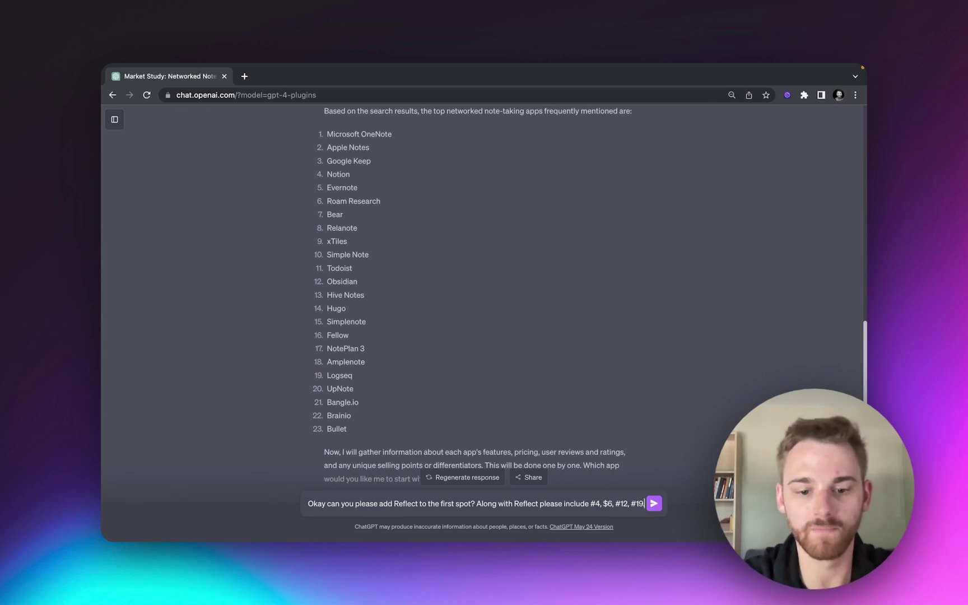
{"action": "key", "text": "shift+Return"}
{"action": "type", "text": "Forget about the others, only do those "}
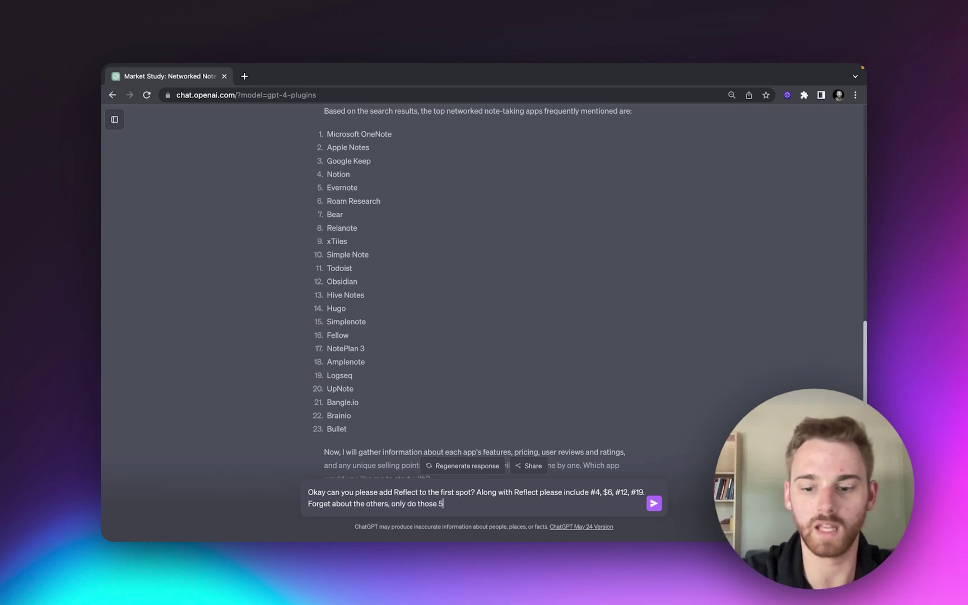
{"action": "type", "text": "5"}
{"action": "key", "text": "Return"}
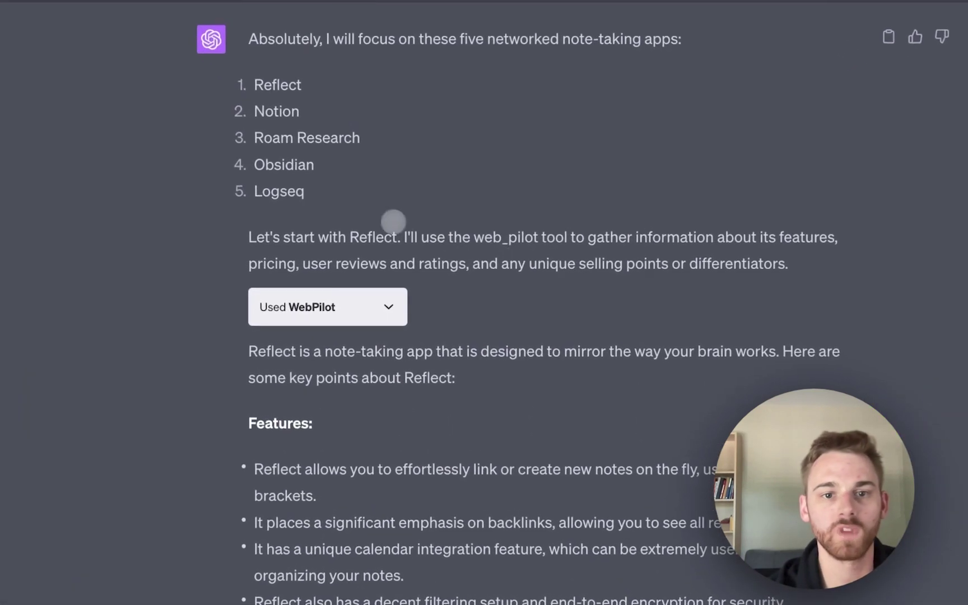
{"action": "scroll", "coordinate": [566, 385], "scroll_direction": "down", "scroll_amount": 5}
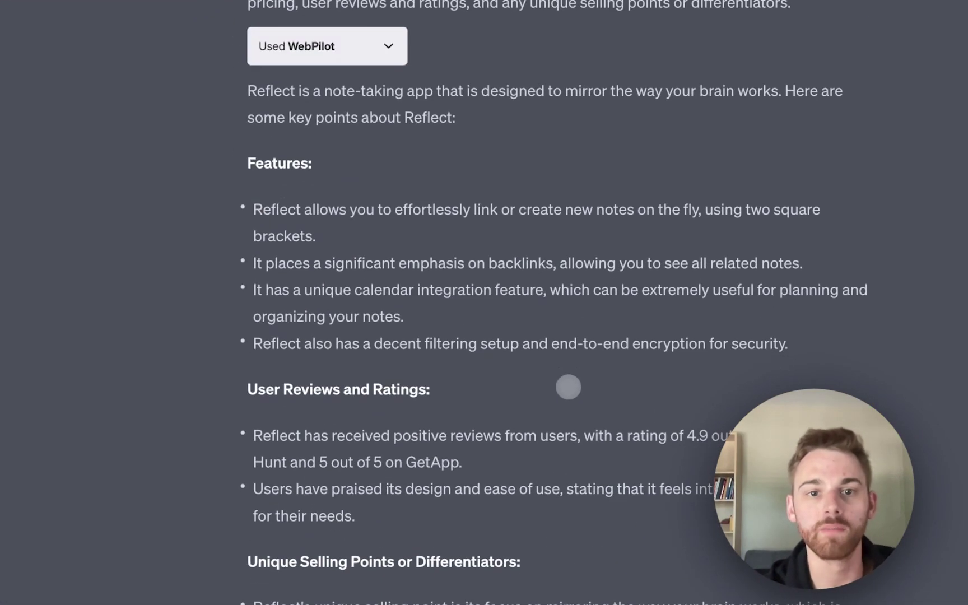
{"action": "scroll", "coordinate": [497, 439], "scroll_direction": "down", "scroll_amount": 4}
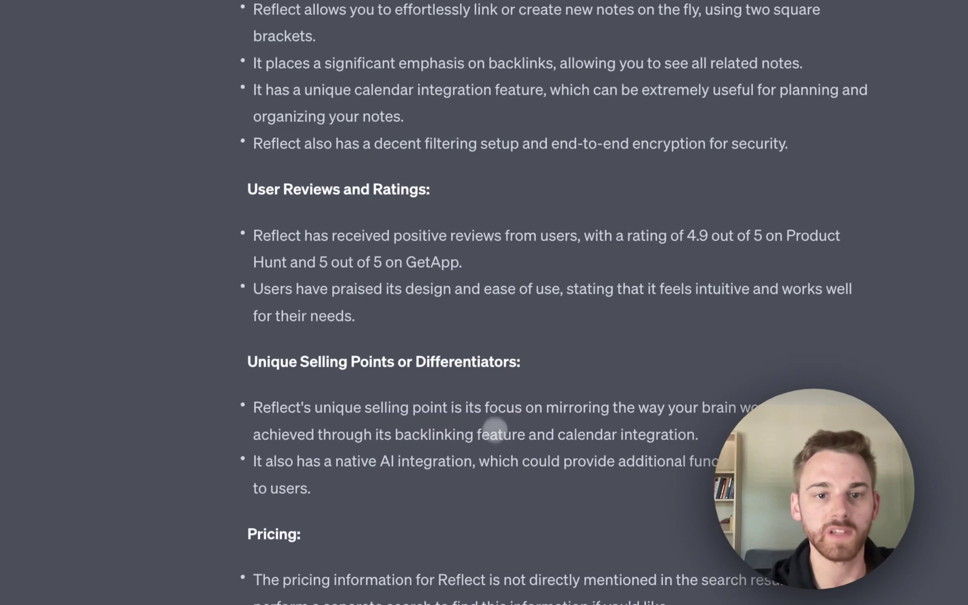
{"action": "scroll", "coordinate": [471, 318], "scroll_direction": "down", "scroll_amount": 7}
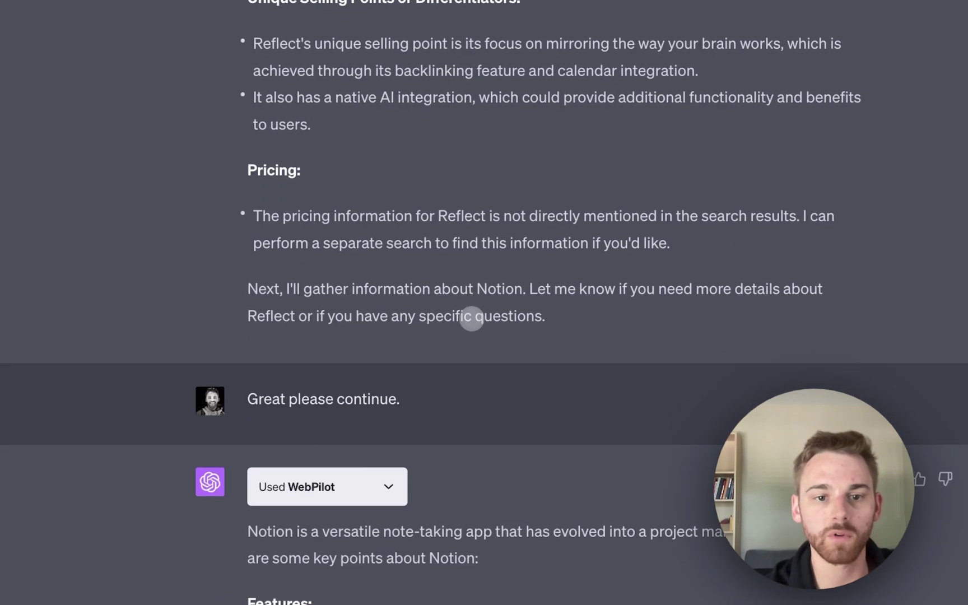
{"action": "scroll", "coordinate": [472, 319], "scroll_direction": "down", "scroll_amount": 3}
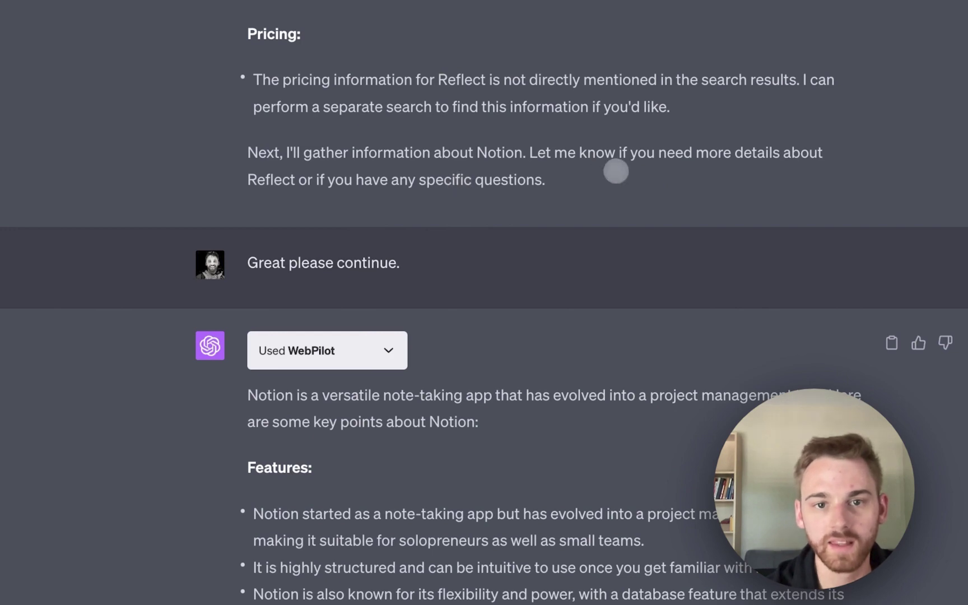
{"action": "scroll", "coordinate": [626, 431], "scroll_direction": "down", "scroll_amount": 9}
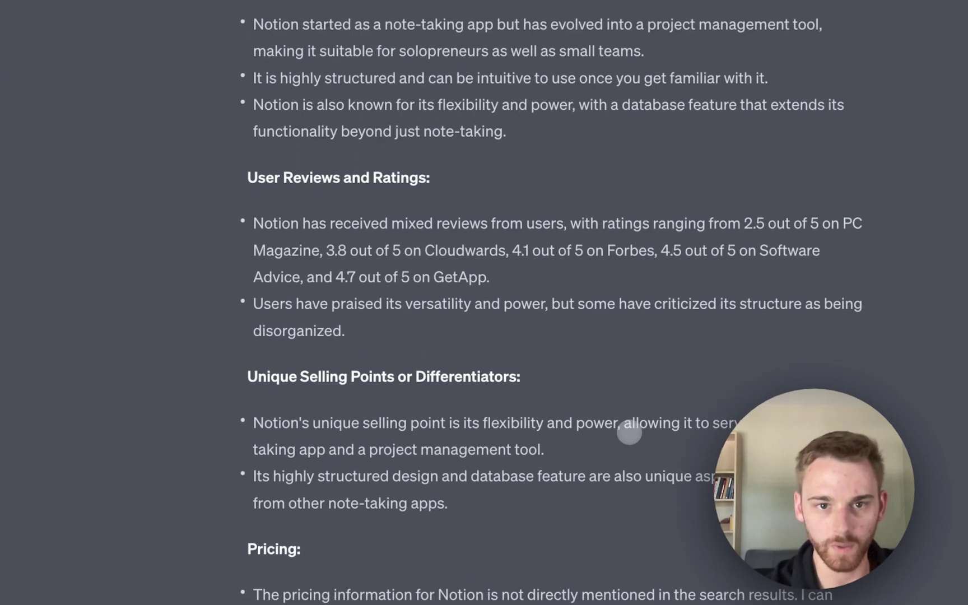
{"action": "scroll", "coordinate": [629, 433], "scroll_direction": "down", "scroll_amount": 7}
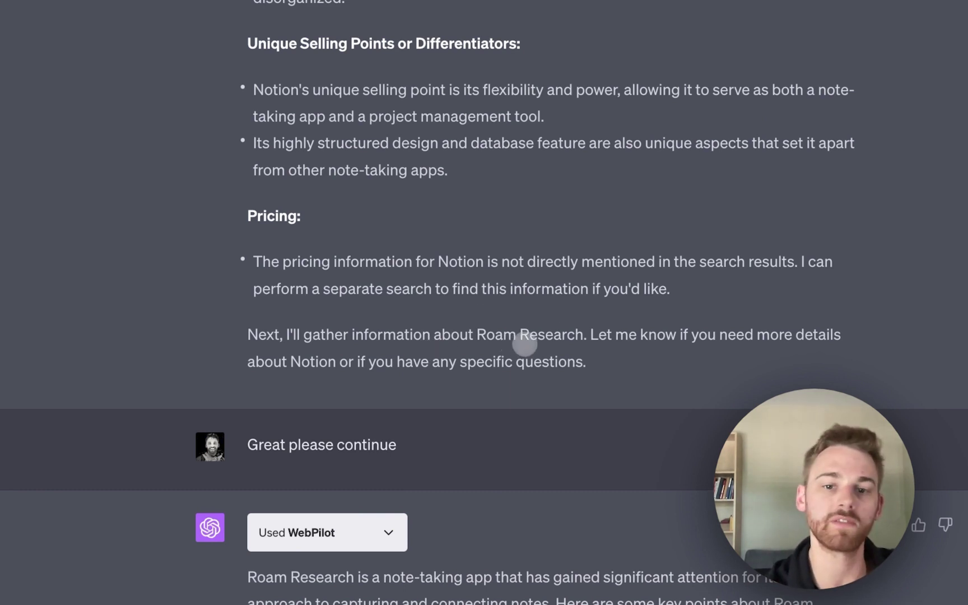
{"action": "scroll", "coordinate": [417, 373], "scroll_direction": "down", "scroll_amount": 5}
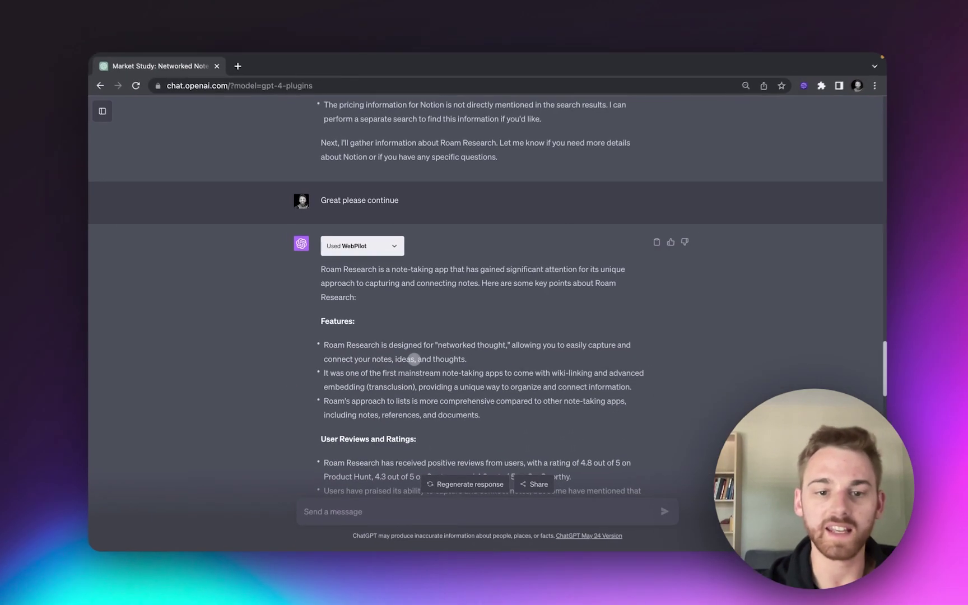
{"action": "scroll", "coordinate": [413, 359], "scroll_direction": "down", "scroll_amount": 15}
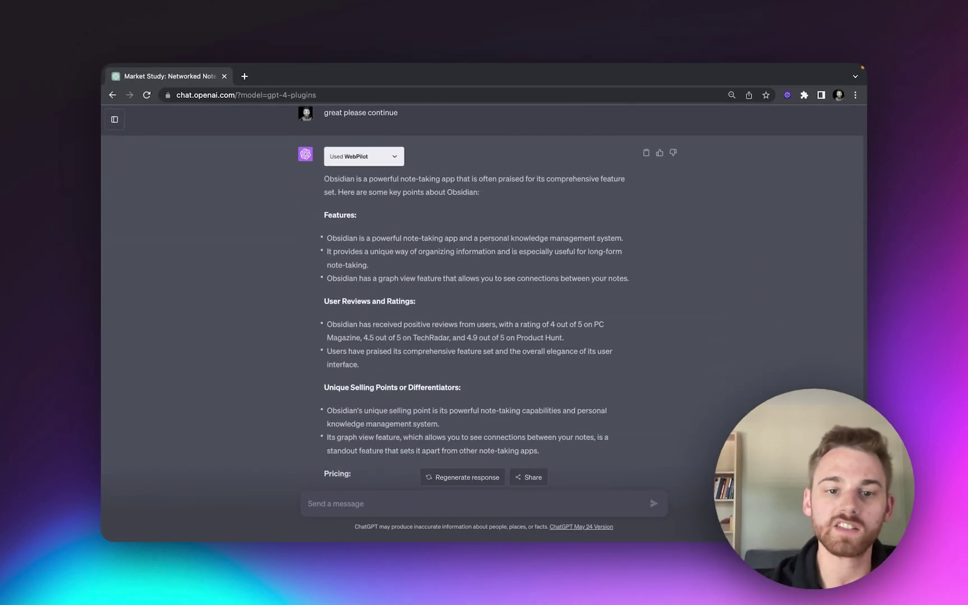
{"action": "scroll", "coordinate": [482, 314], "scroll_direction": "down", "scroll_amount": 10}
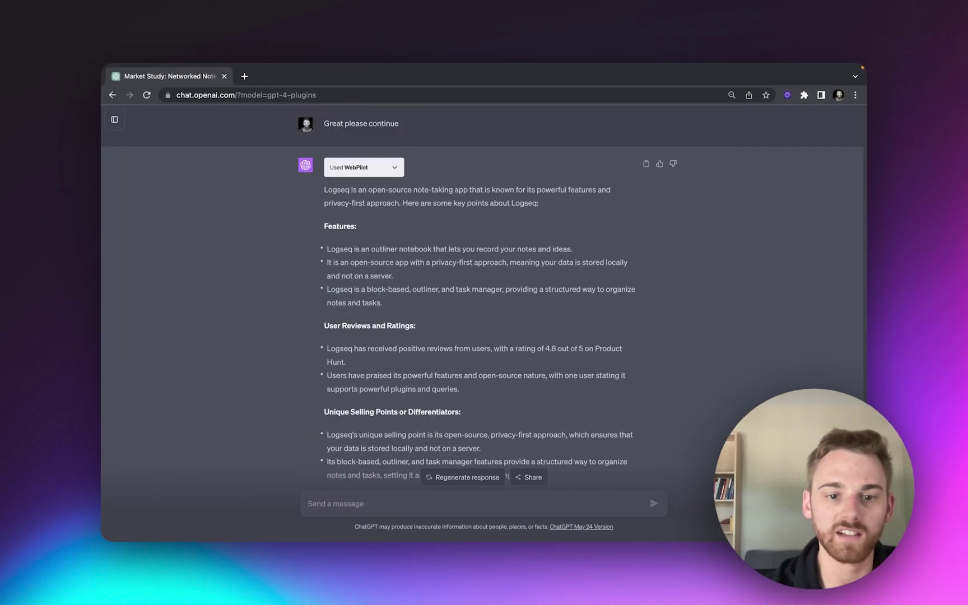
{"action": "scroll", "coordinate": [482, 291], "scroll_direction": "down", "scroll_amount": 5}
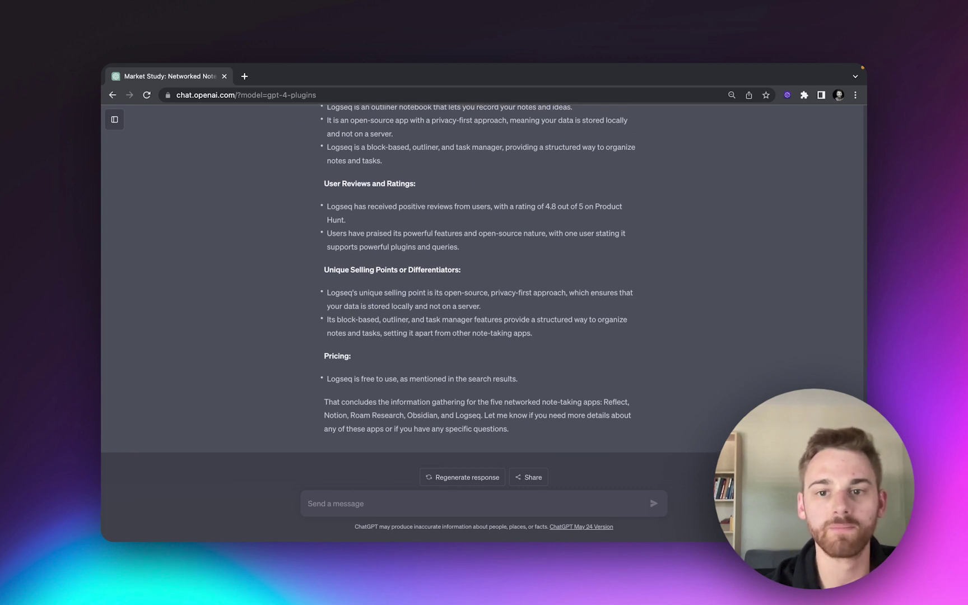
{"action": "scroll", "coordinate": [482, 280], "scroll_direction": "up", "scroll_amount": 3}
{"action": "scroll", "coordinate": [482, 297], "scroll_direction": "up", "scroll_amount": 3}
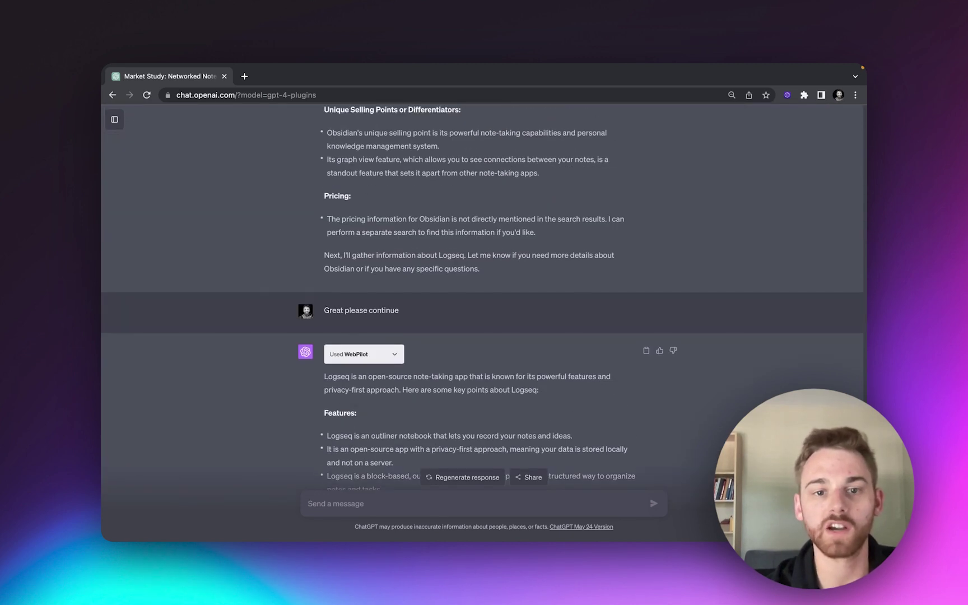
{"action": "scroll", "coordinate": [477, 265], "scroll_direction": "up", "scroll_amount": 2}
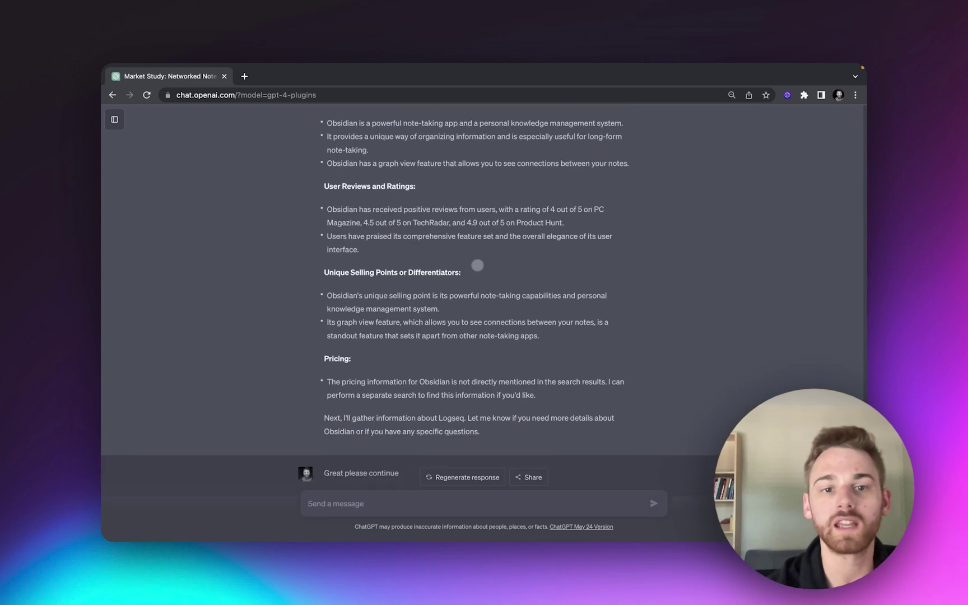
{"action": "scroll", "coordinate": [522, 302], "scroll_direction": "up", "scroll_amount": 2}
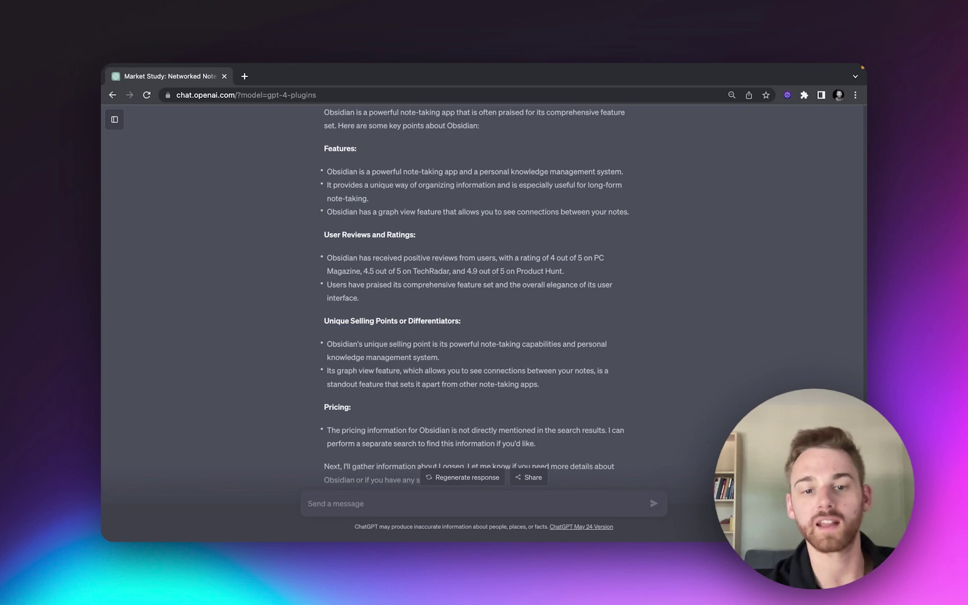
{"action": "scroll", "coordinate": [479, 280], "scroll_direction": "down", "scroll_amount": 15}
{"action": "scroll", "coordinate": [482, 308], "scroll_direction": "up", "scroll_amount": 20}
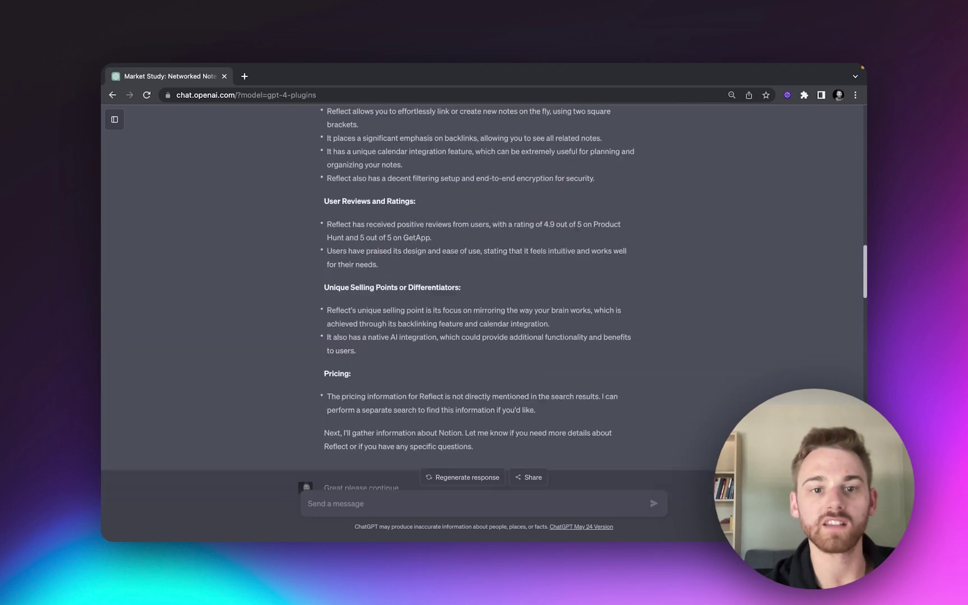
{"action": "scroll", "coordinate": [482, 308], "scroll_direction": "up", "scroll_amount": 20}
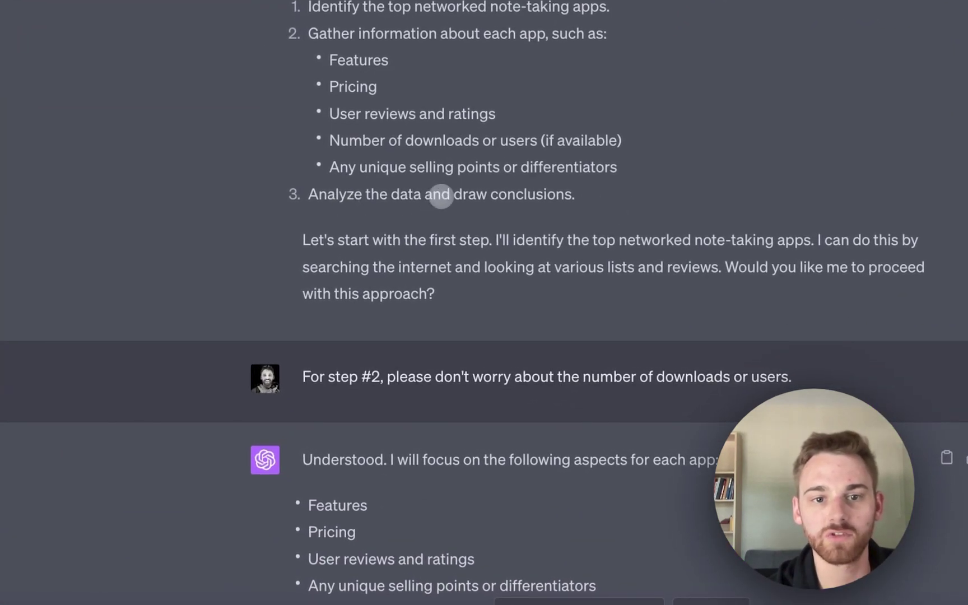
Step: Send 'Great! Please continue with the last step' with the copied 'Analyze the data and draw conclusions' appended
{"action": "triple_click", "coordinate": [441, 196]}
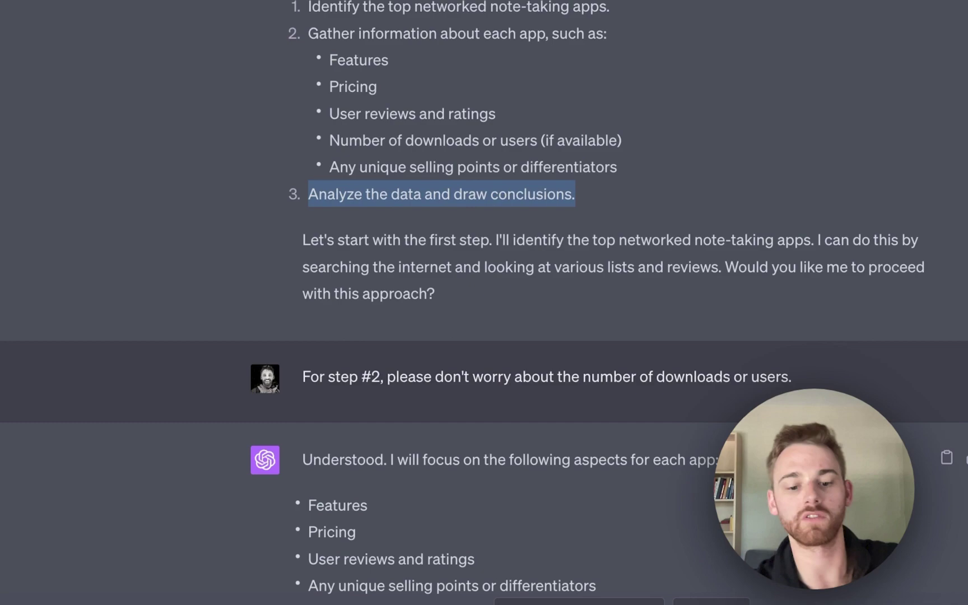
{"action": "scroll", "coordinate": [441, 197], "scroll_direction": "down", "scroll_amount": 20}
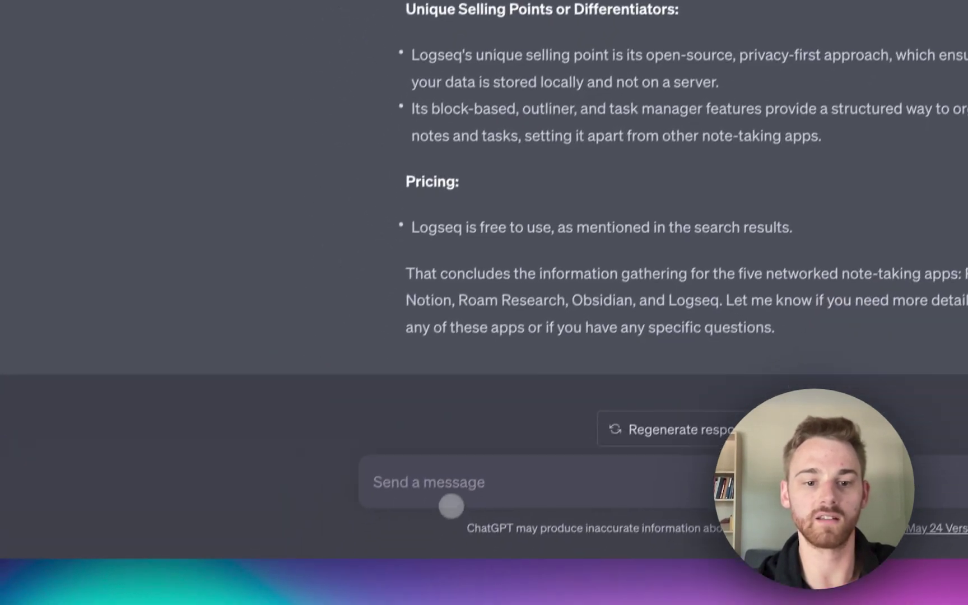
{"action": "left_click", "coordinate": [451, 488]}
{"action": "type", "text": "Great!"}
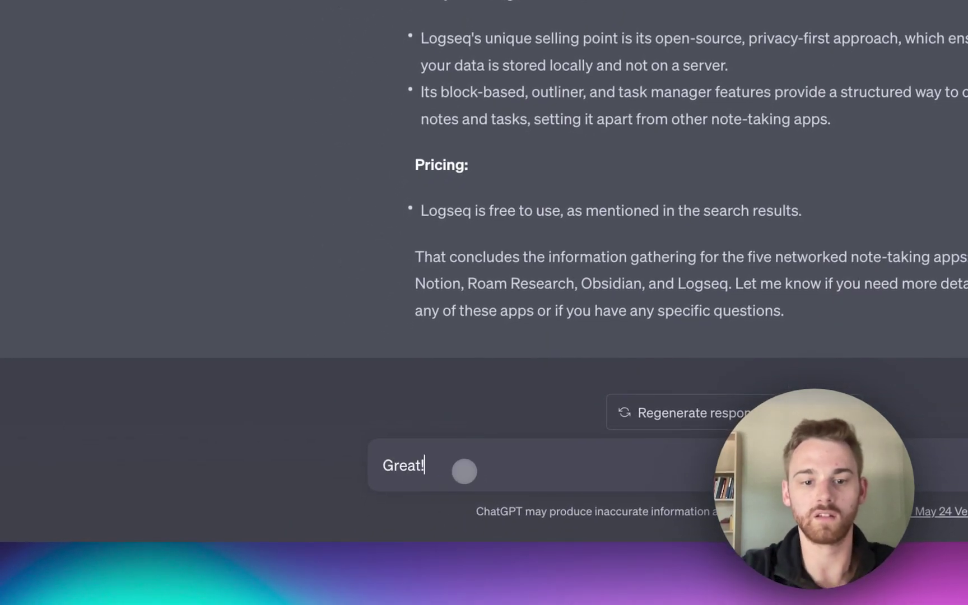
{"action": "type", "text": " Please continue"}
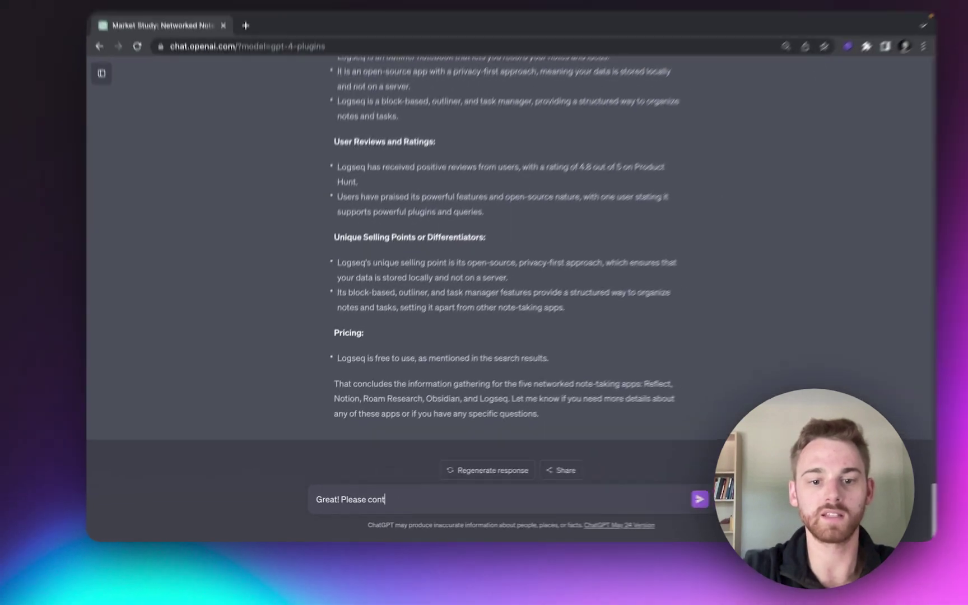
{"action": "type", "text": " with the last ste"}
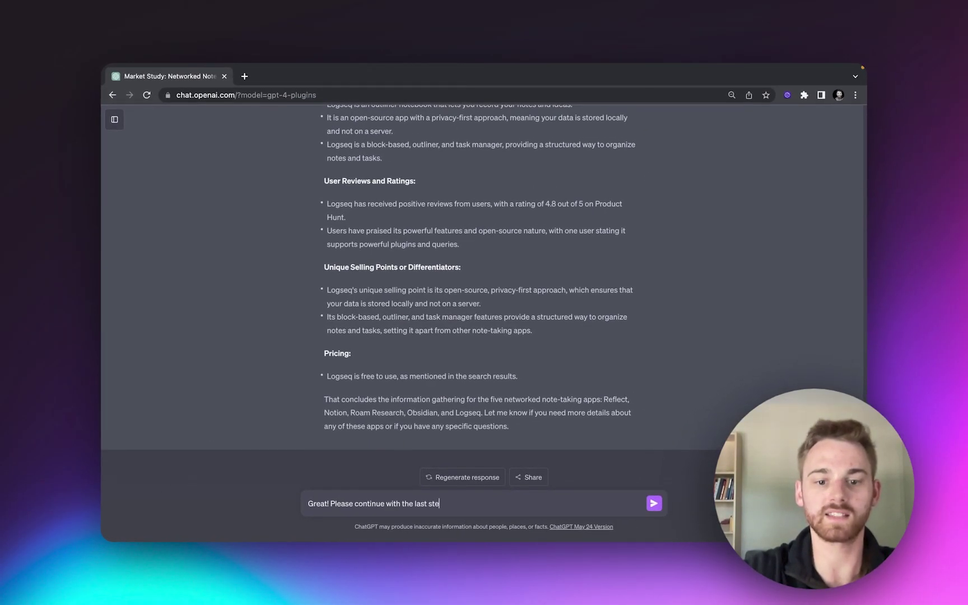
{"action": "type", "text": "p"}
{"action": "type", "text": ": Analyze the data and draw conclusions."}
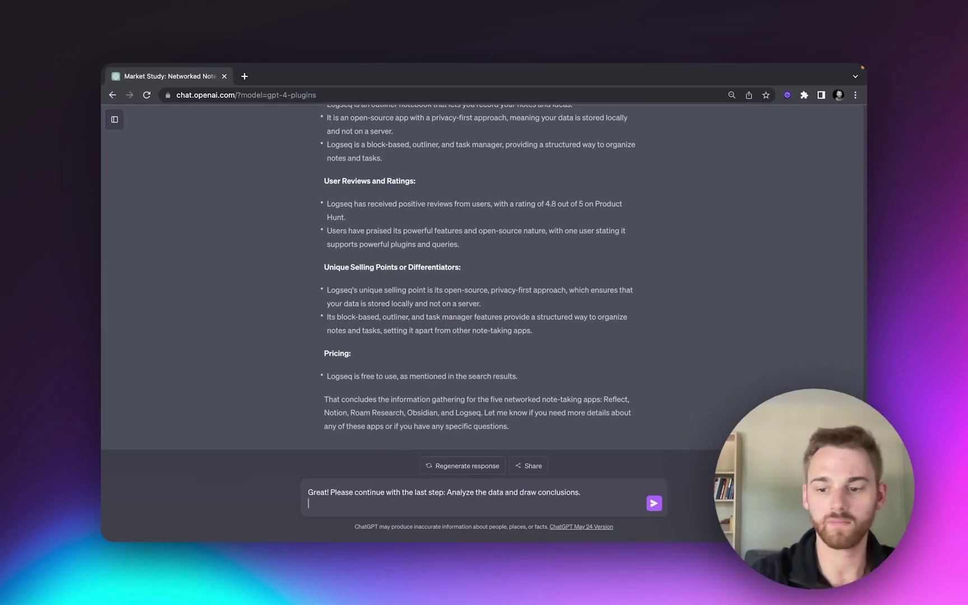
{"action": "key", "text": "Return"}
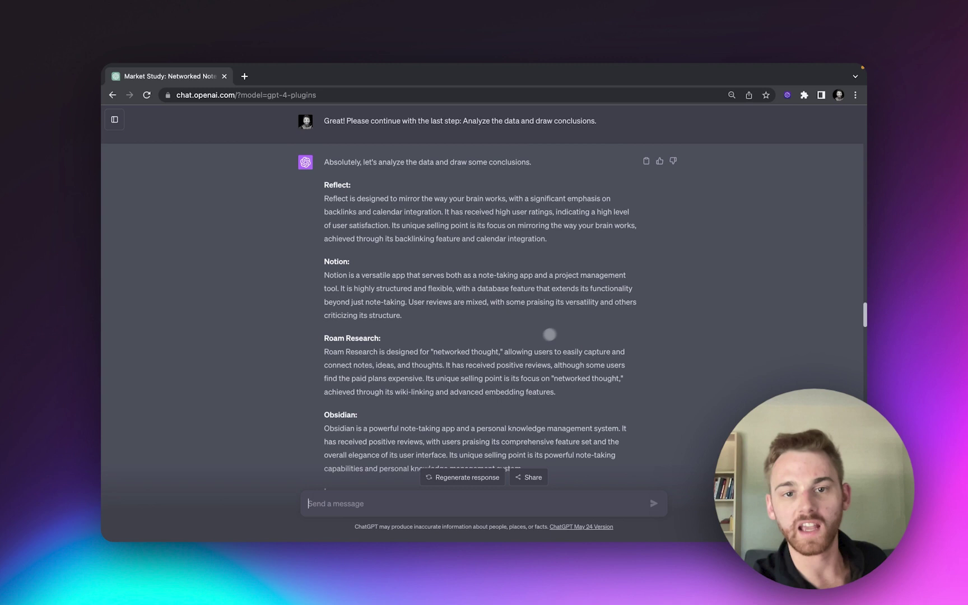
Step: Scroll through the five-app analysis, conclusions and the WebPilot feature and price lookups
{"action": "scroll", "coordinate": [533, 339], "scroll_direction": "down", "scroll_amount": 3}
{"action": "scroll", "coordinate": [532, 342], "scroll_direction": "up", "scroll_amount": 2}
{"action": "scroll", "coordinate": [532, 342], "scroll_direction": "up", "scroll_amount": 1}
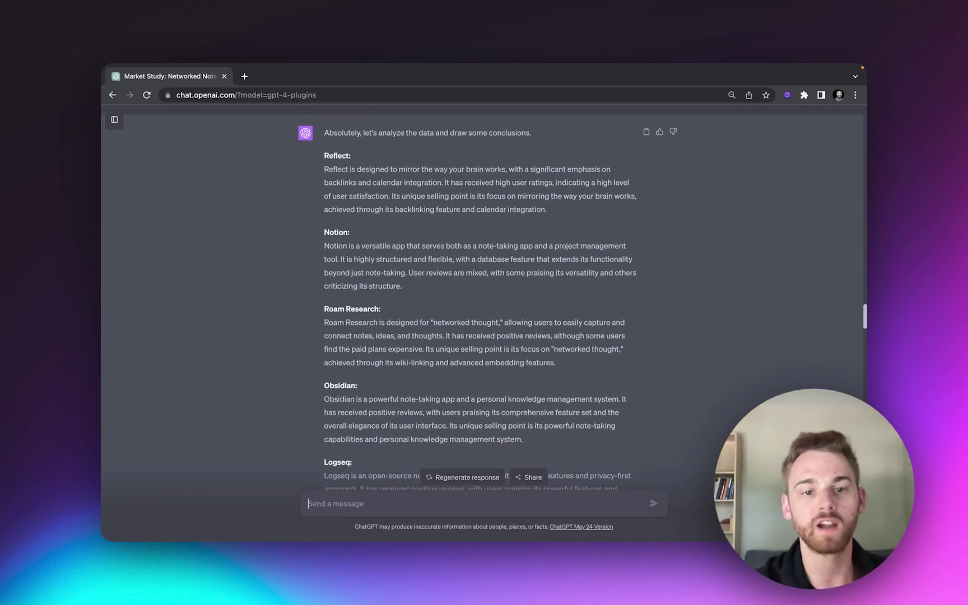
{"action": "scroll", "coordinate": [532, 342], "scroll_direction": "down", "scroll_amount": 5}
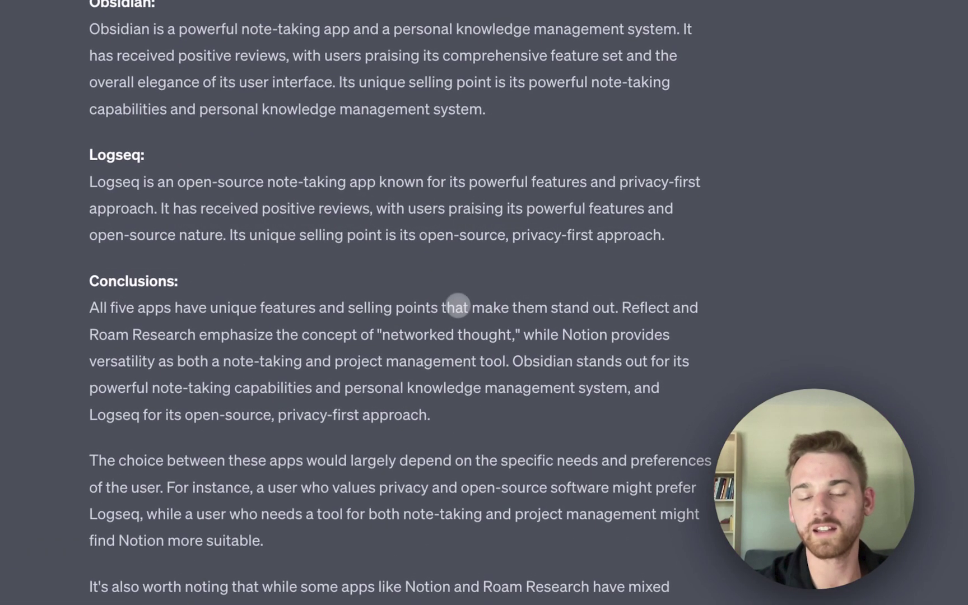
{"action": "scroll", "coordinate": [505, 360], "scroll_direction": "up", "scroll_amount": 3}
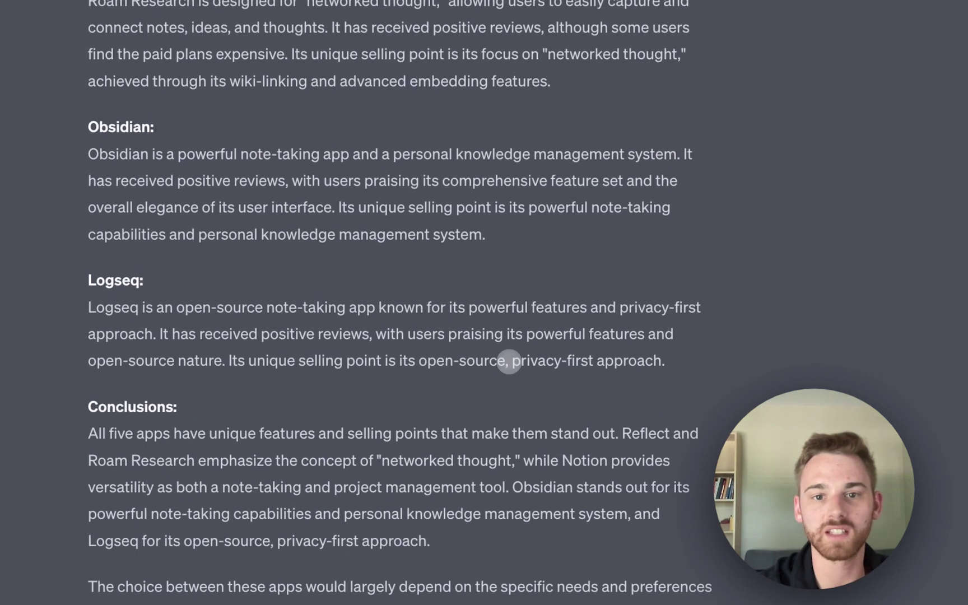
{"action": "scroll", "coordinate": [448, 303], "scroll_direction": "down", "scroll_amount": 5}
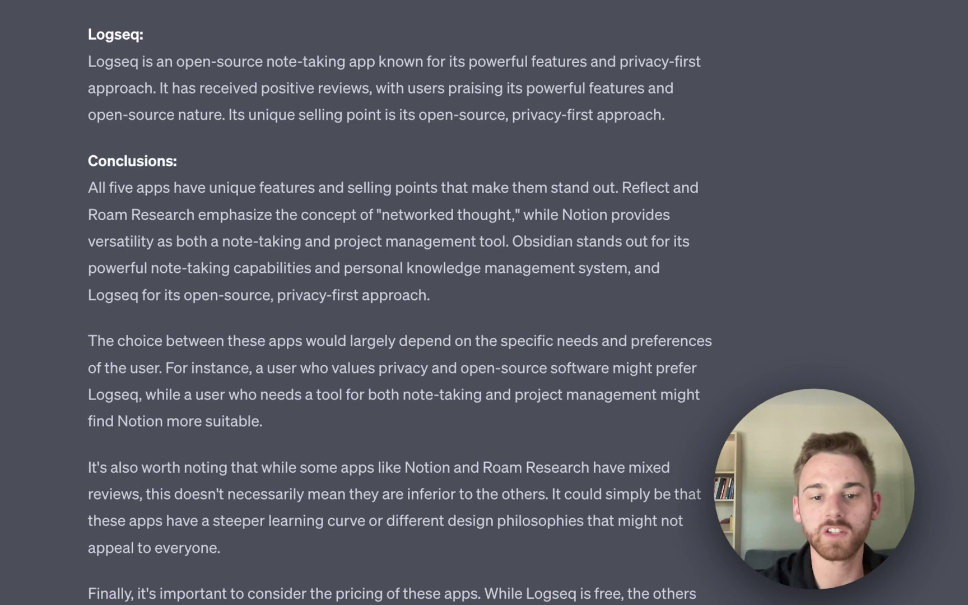
{"action": "scroll", "coordinate": [475, 474], "scroll_direction": "down", "scroll_amount": 3}
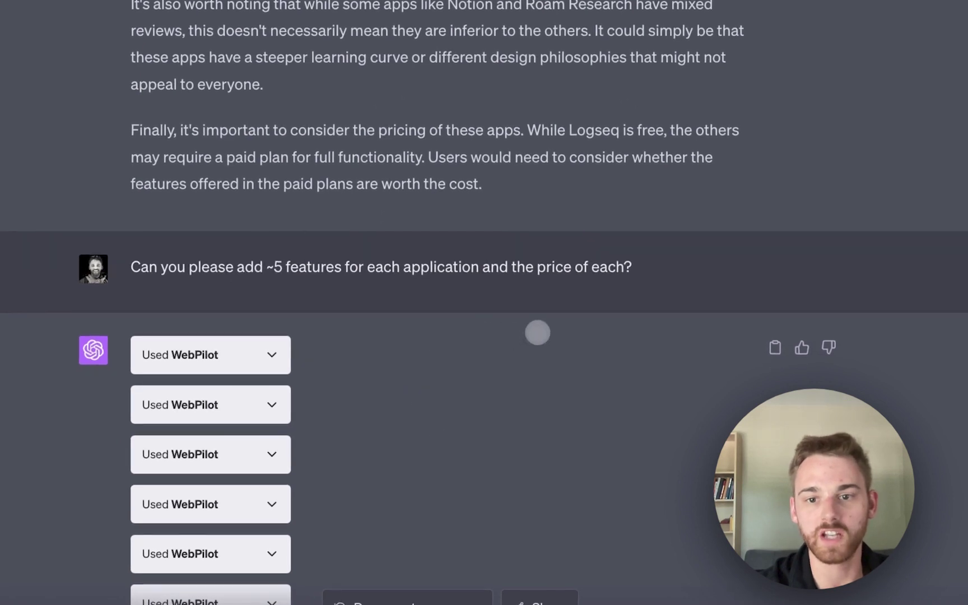
{"action": "scroll", "coordinate": [563, 305], "scroll_direction": "down", "scroll_amount": 6}
{"action": "scroll", "coordinate": [562, 307], "scroll_direction": "up", "scroll_amount": 5}
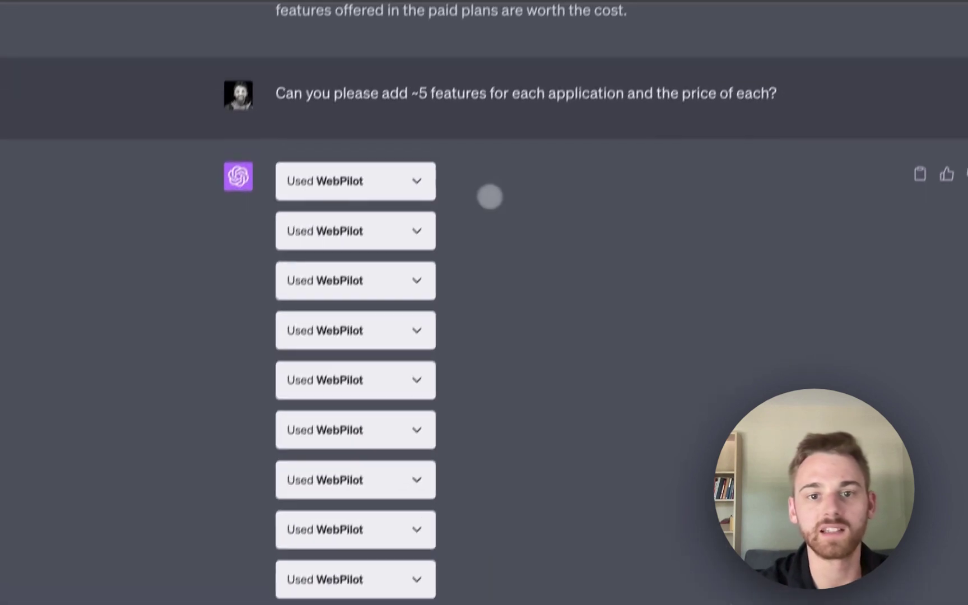
{"action": "left_click", "coordinate": [481, 10]}
{"action": "left_click", "coordinate": [440, 177]}
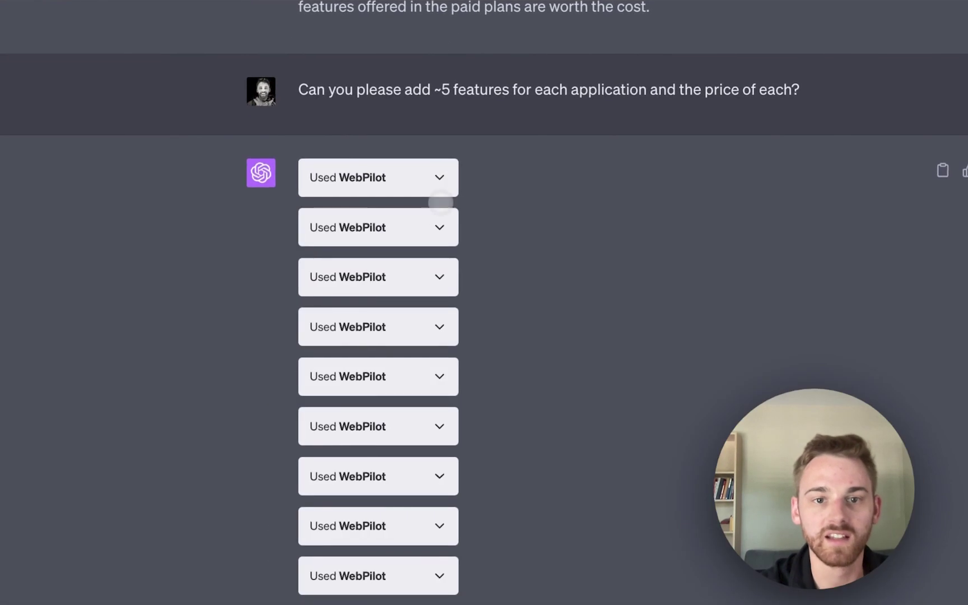
{"action": "left_click", "coordinate": [439, 227]}
{"action": "left_click", "coordinate": [439, 227]}
{"action": "left_click", "coordinate": [440, 280]}
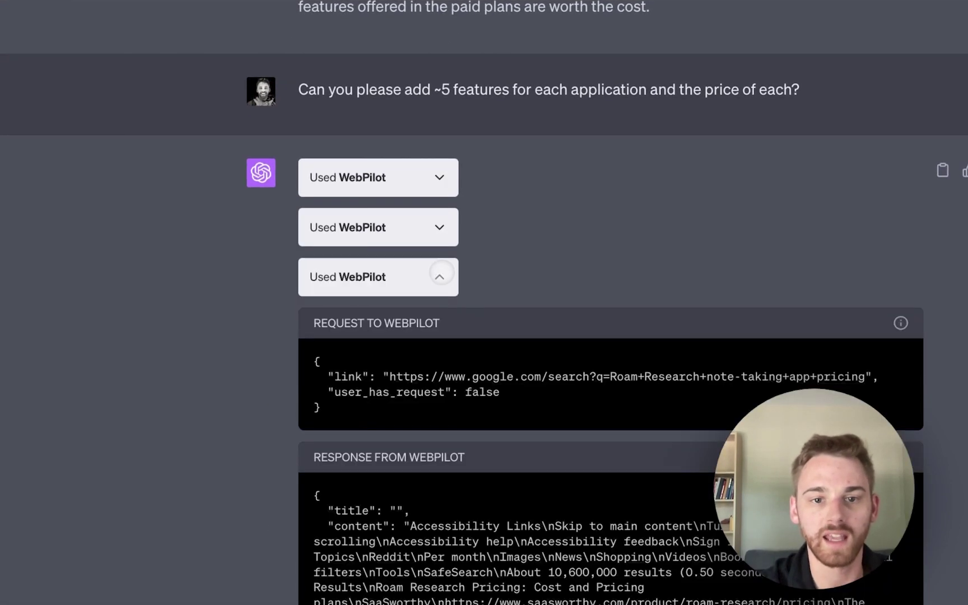
{"action": "left_click", "coordinate": [440, 280]}
{"action": "left_click", "coordinate": [440, 327]}
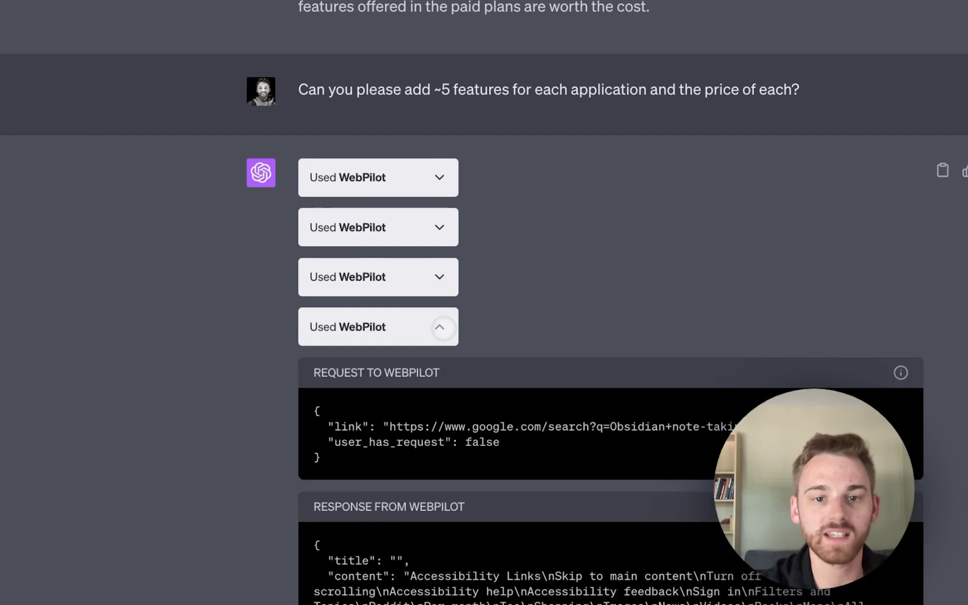
{"action": "left_click", "coordinate": [442, 332]}
{"action": "left_click", "coordinate": [441, 372]}
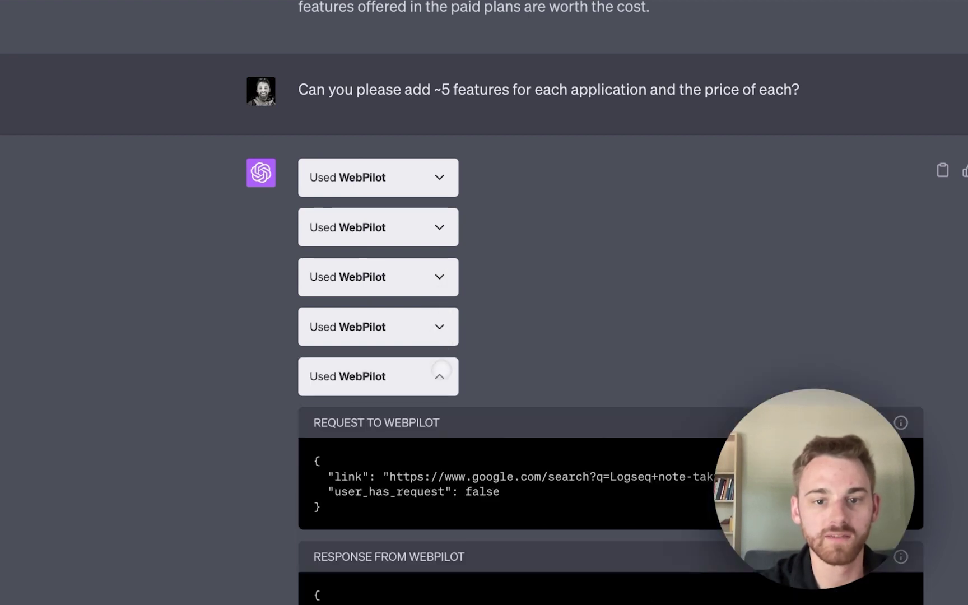
{"action": "left_click", "coordinate": [441, 372]}
{"action": "scroll", "coordinate": [525, 426], "scroll_direction": "down", "scroll_amount": 4}
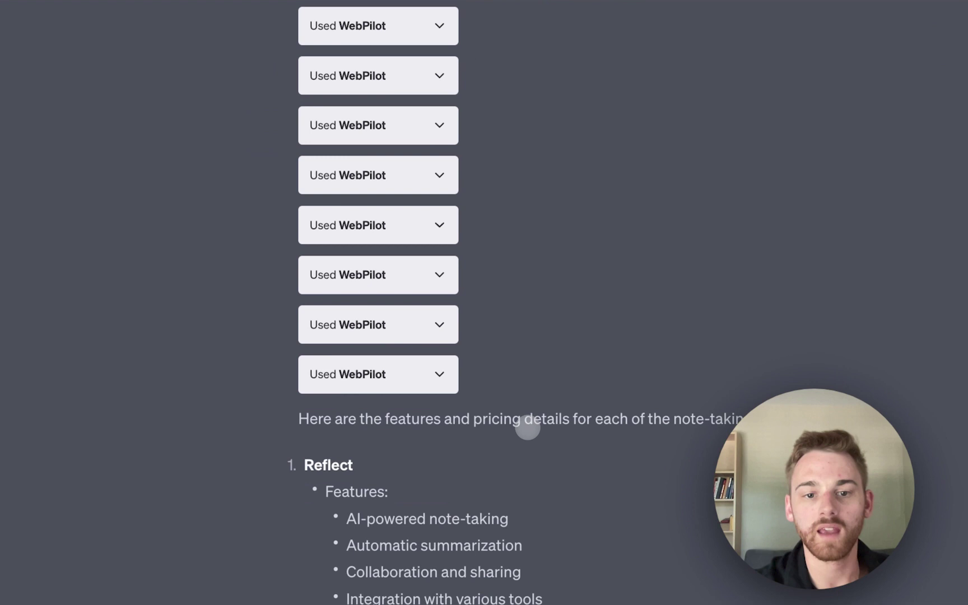
{"action": "scroll", "coordinate": [527, 428], "scroll_direction": "down", "scroll_amount": 5}
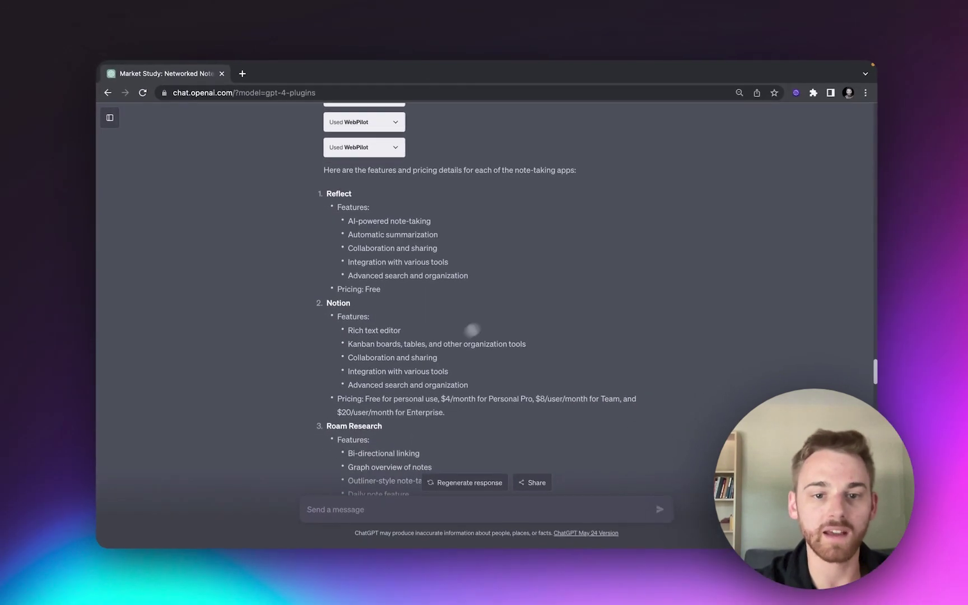
{"action": "scroll", "coordinate": [432, 253], "scroll_direction": "down", "scroll_amount": 7}
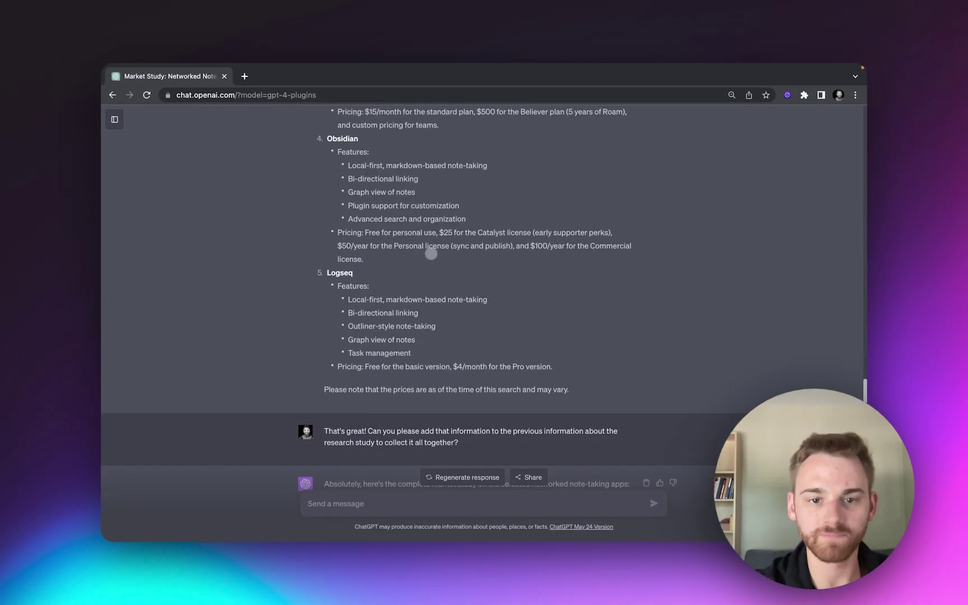
{"action": "scroll", "coordinate": [483, 344], "scroll_direction": "down", "scroll_amount": 2}
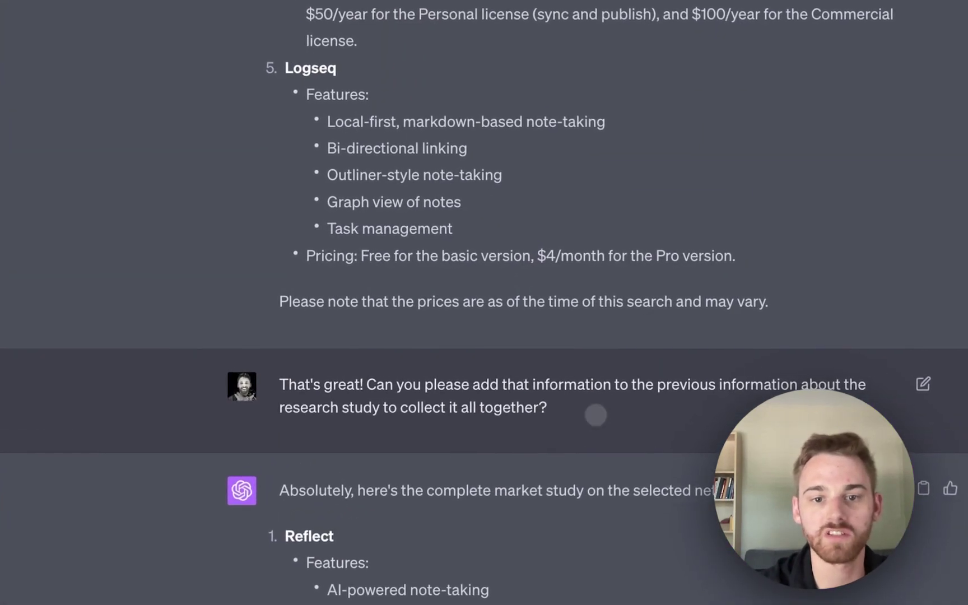
{"action": "scroll", "coordinate": [593, 414], "scroll_direction": "down", "scroll_amount": 3}
{"action": "scroll", "coordinate": [485, 303], "scroll_direction": "down", "scroll_amount": 4}
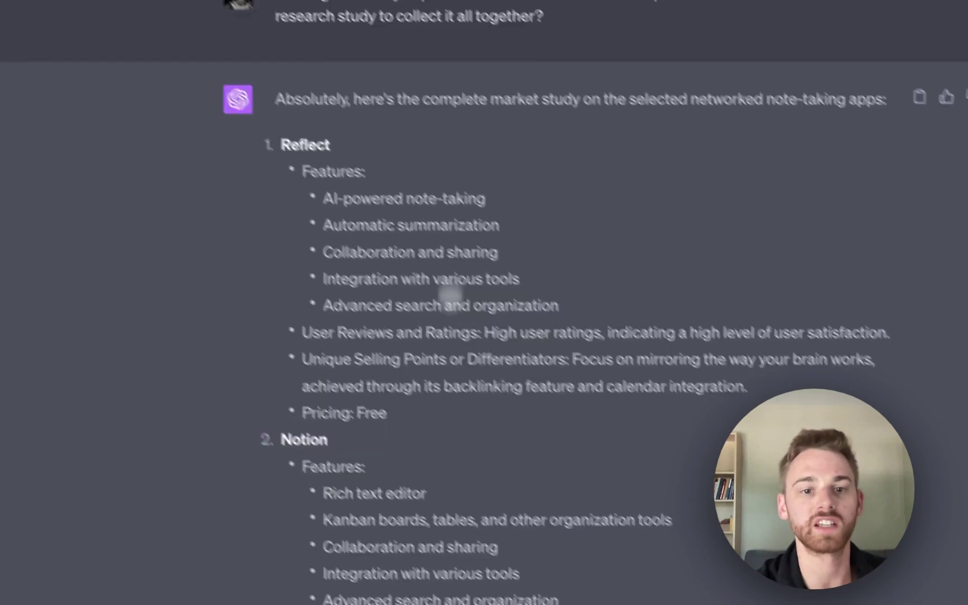
{"action": "scroll", "coordinate": [396, 367], "scroll_direction": "down", "scroll_amount": 15}
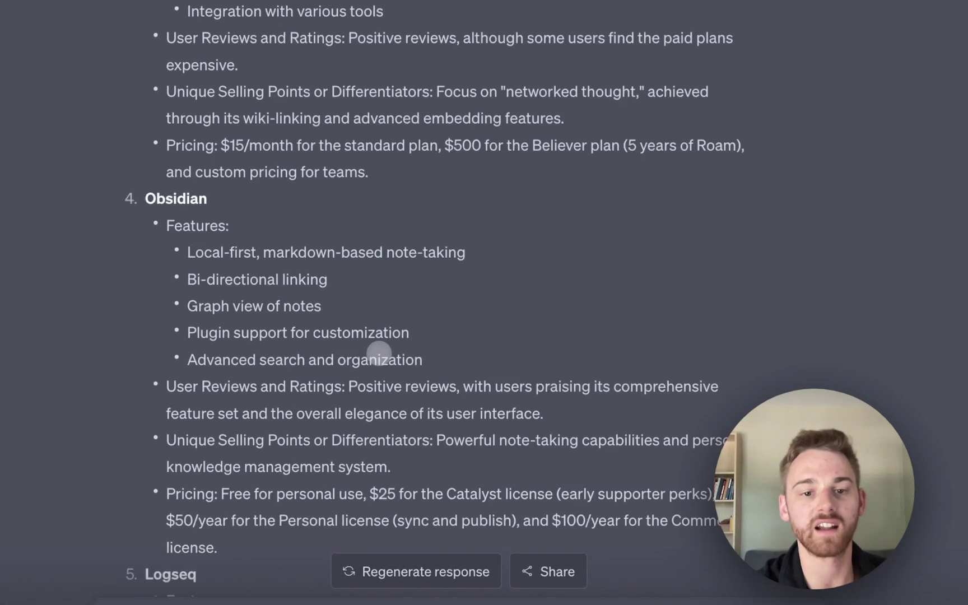
{"action": "scroll", "coordinate": [379, 352], "scroll_direction": "down", "scroll_amount": 5}
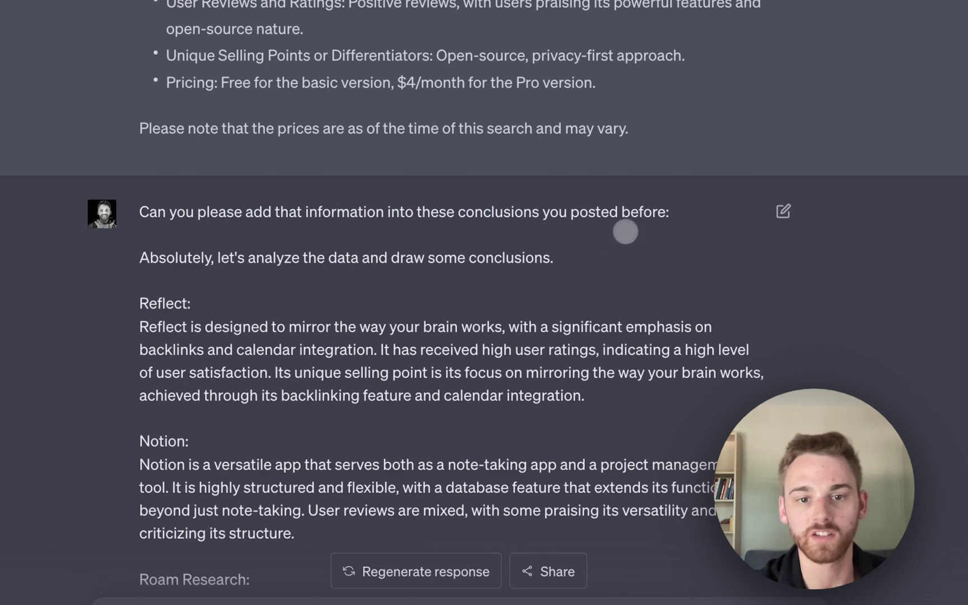
{"action": "scroll", "coordinate": [459, 325], "scroll_direction": "down", "scroll_amount": 4}
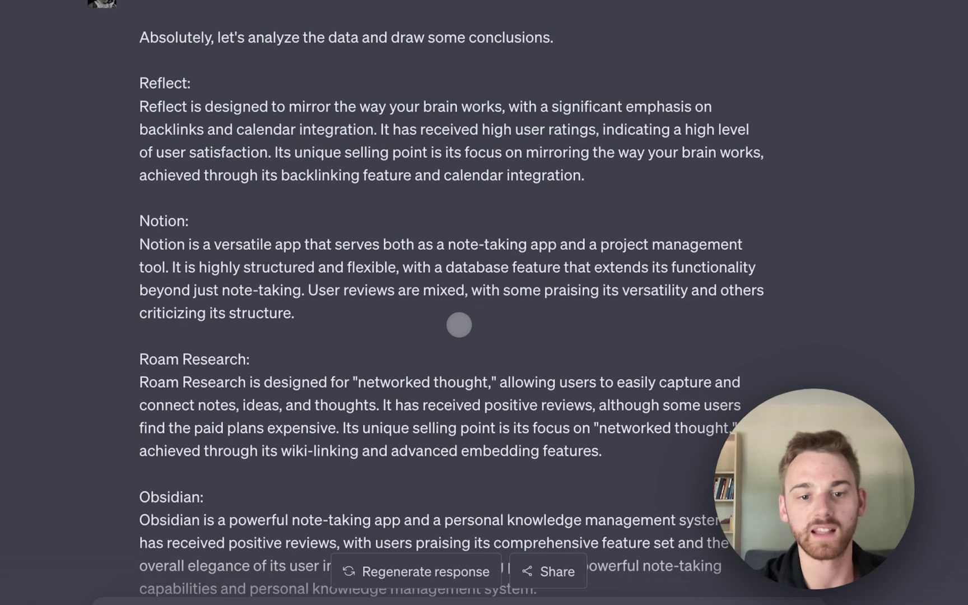
{"action": "scroll", "coordinate": [450, 367], "scroll_direction": "down", "scroll_amount": 10}
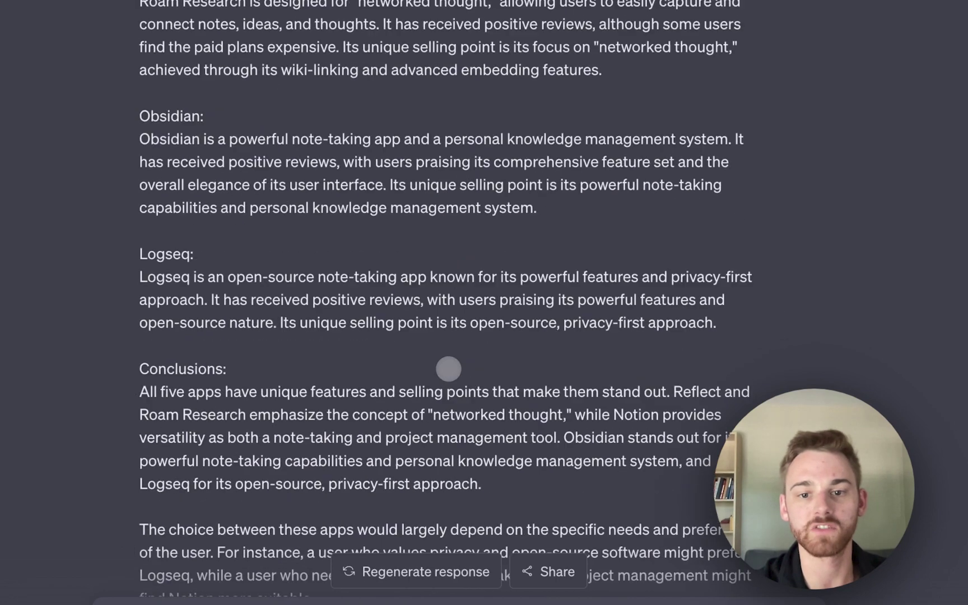
{"action": "scroll", "coordinate": [448, 370], "scroll_direction": "down", "scroll_amount": 9}
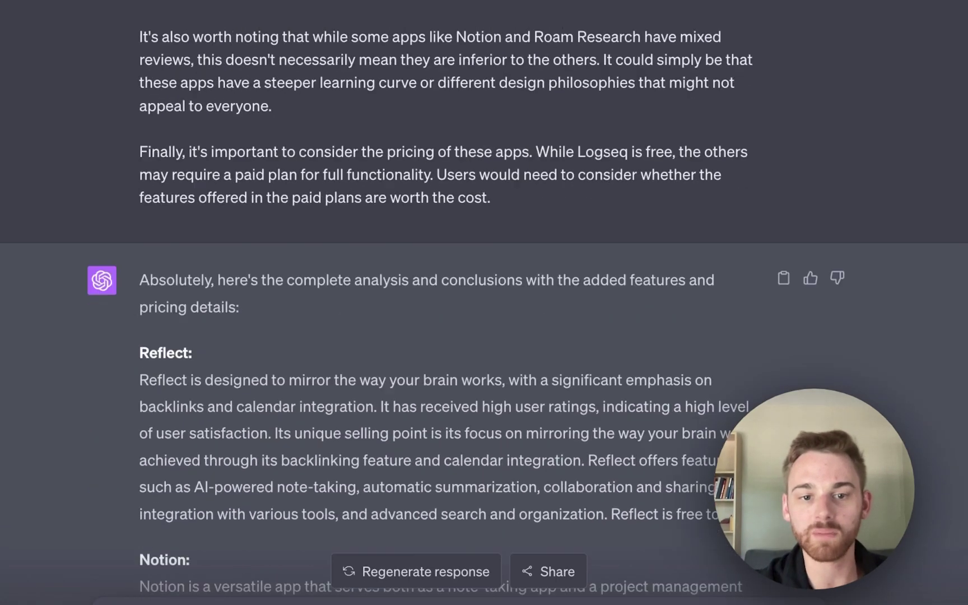
{"action": "scroll", "coordinate": [447, 368], "scroll_direction": "down", "scroll_amount": 2}
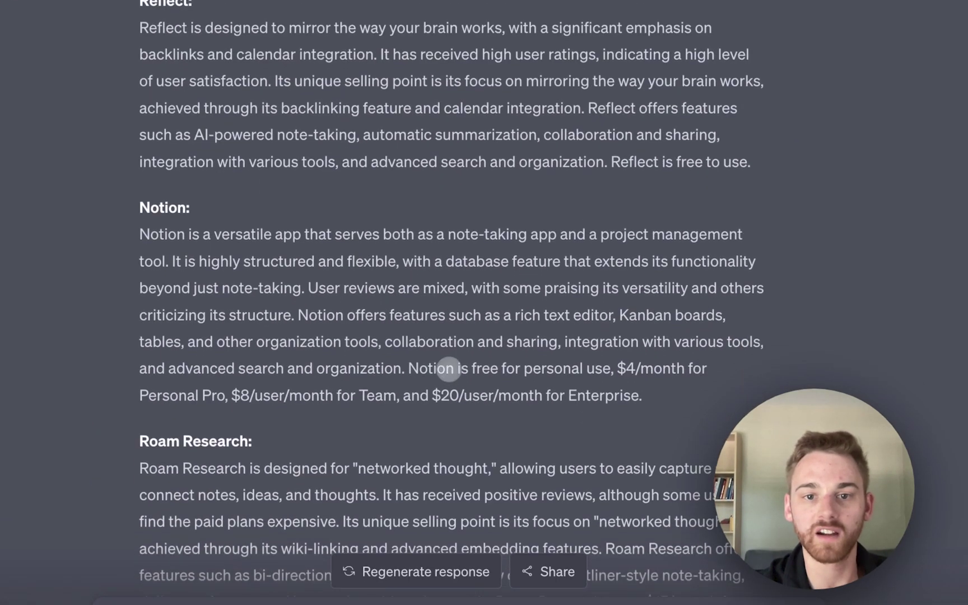
{"action": "scroll", "coordinate": [346, 181], "scroll_direction": "up", "scroll_amount": 2}
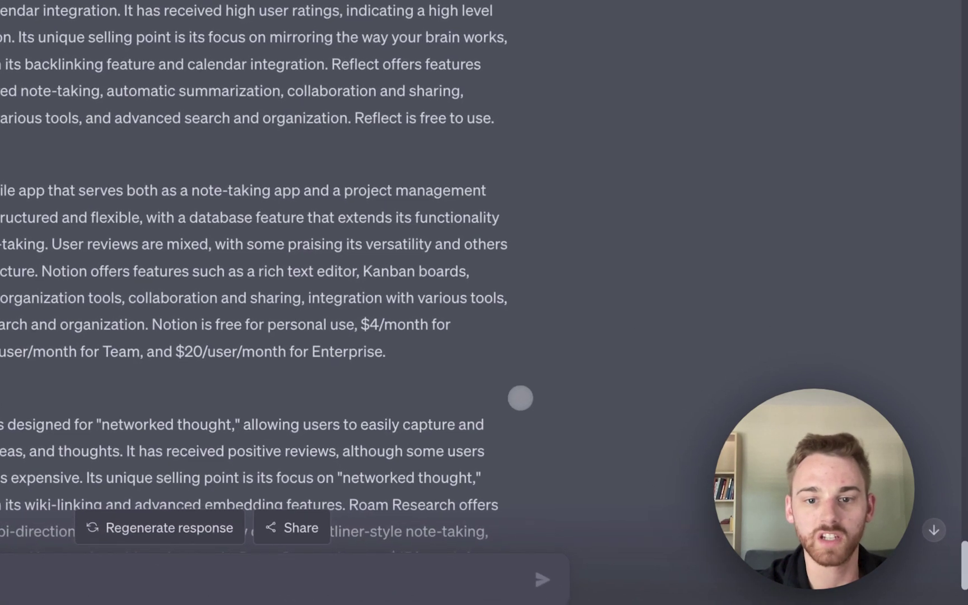
{"action": "scroll", "coordinate": [519, 393], "scroll_direction": "down", "scroll_amount": 1}
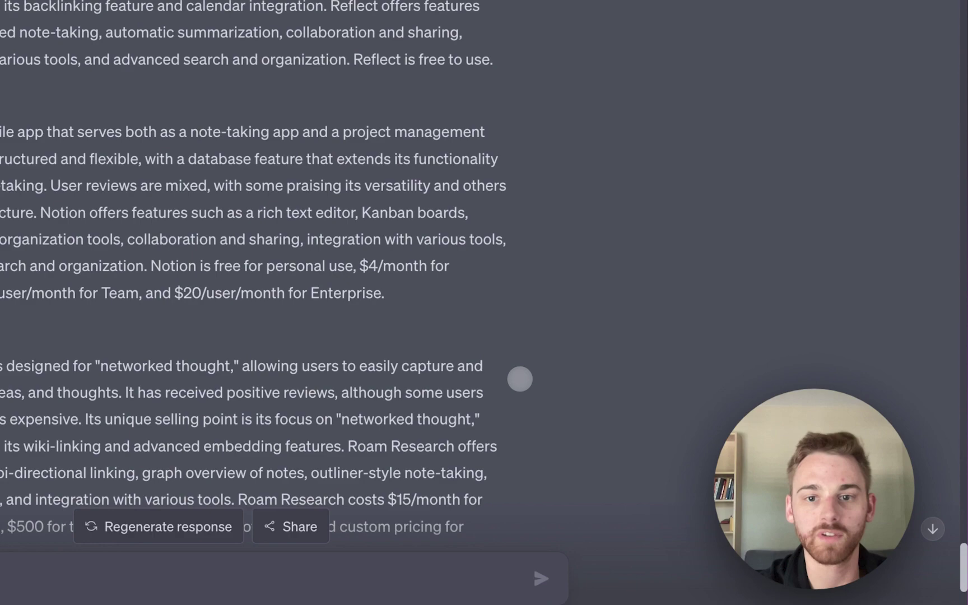
{"action": "scroll", "coordinate": [520, 379], "scroll_direction": "down", "scroll_amount": 5}
{"action": "scroll", "coordinate": [533, 563], "scroll_direction": "down", "scroll_amount": 7}
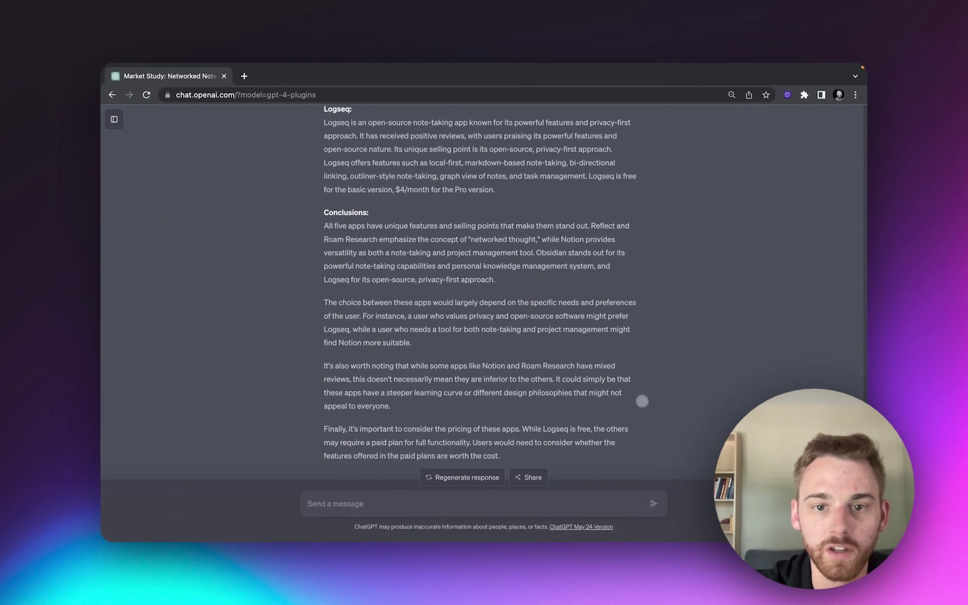
{"action": "scroll", "coordinate": [600, 315], "scroll_direction": "down", "scroll_amount": 1}
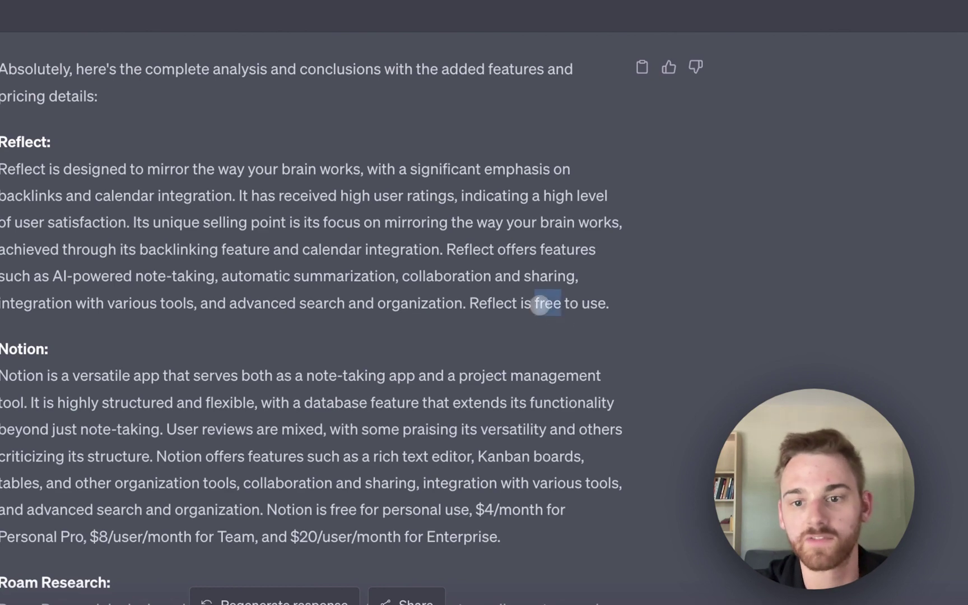
Step: Tell ChatGPT that Reflect only has a free trial, then costs $15 a month or $120 a year
{"action": "triple_click", "coordinate": [540, 303]}
{"action": "left_click", "coordinate": [589, 311]}
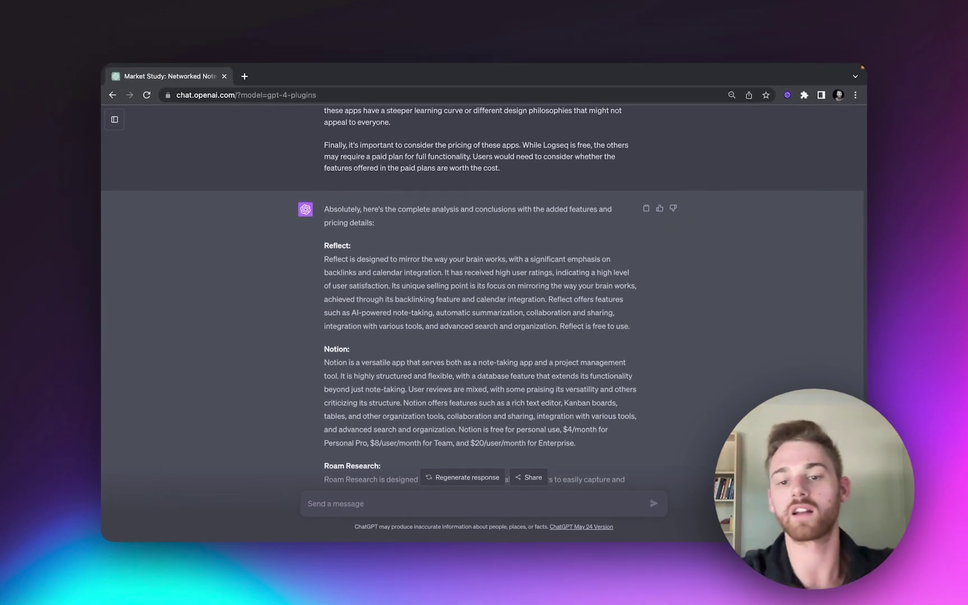
{"action": "scroll", "coordinate": [629, 337], "scroll_direction": "down", "scroll_amount": 10}
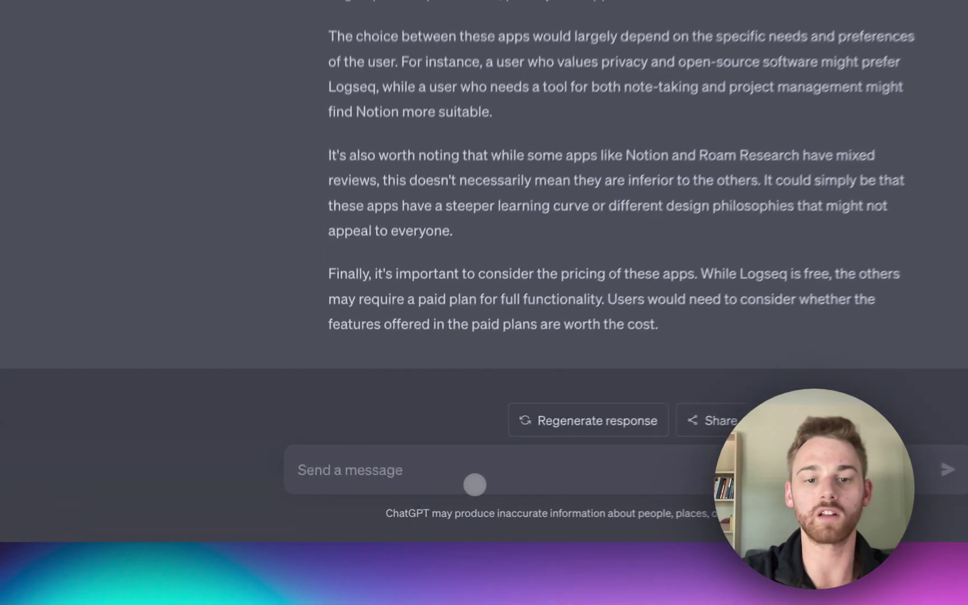
{"action": "left_click", "coordinate": [469, 462]}
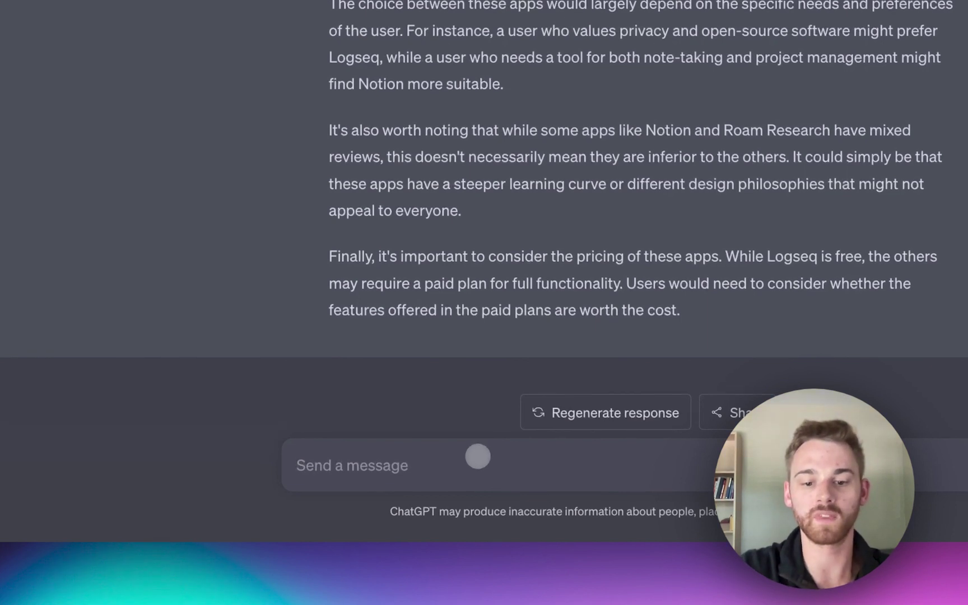
{"action": "type", "text": "It looks Reflec"}
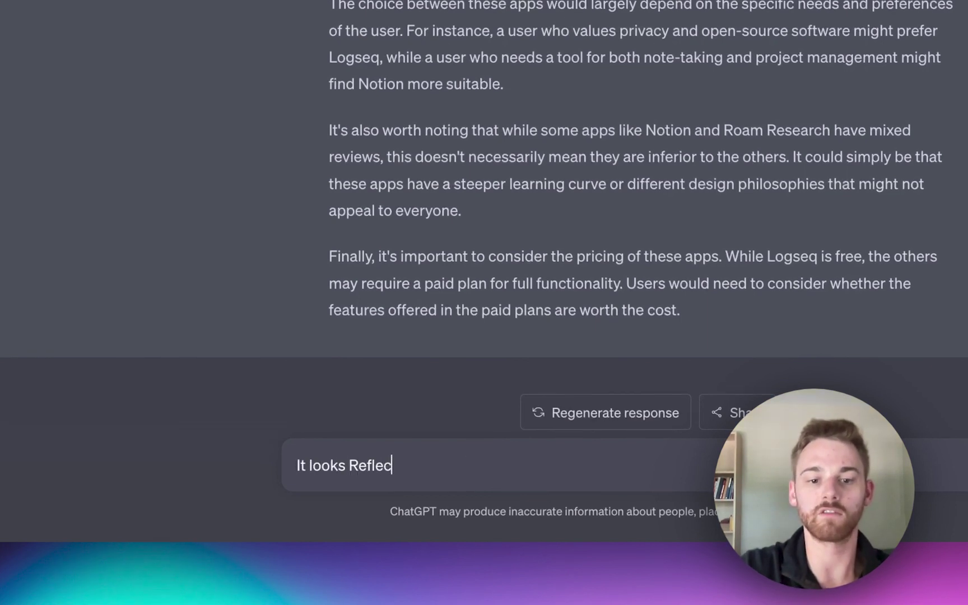
{"action": "type", "text": "t only has a "}
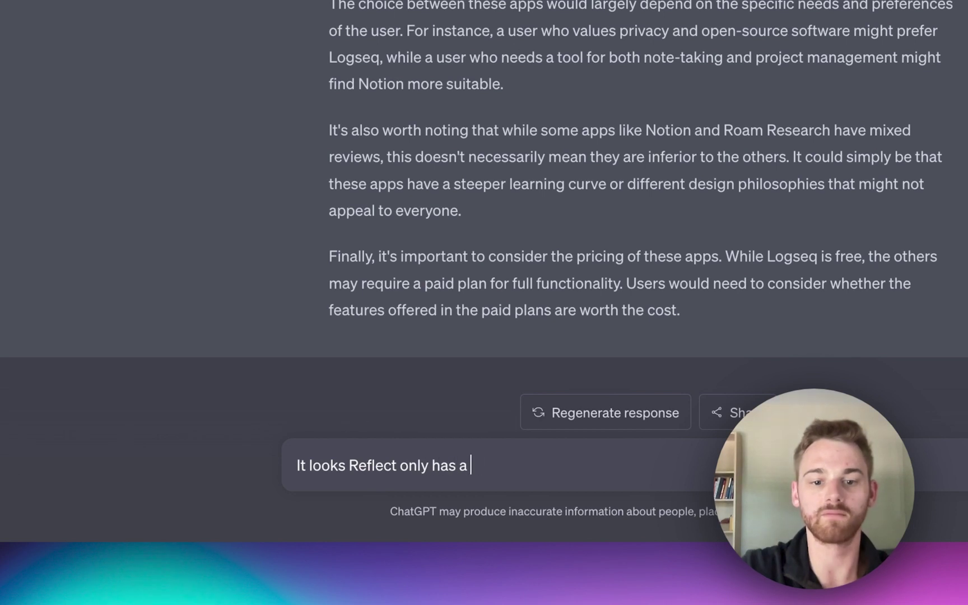
{"action": "type", "text": "free trial, and "}
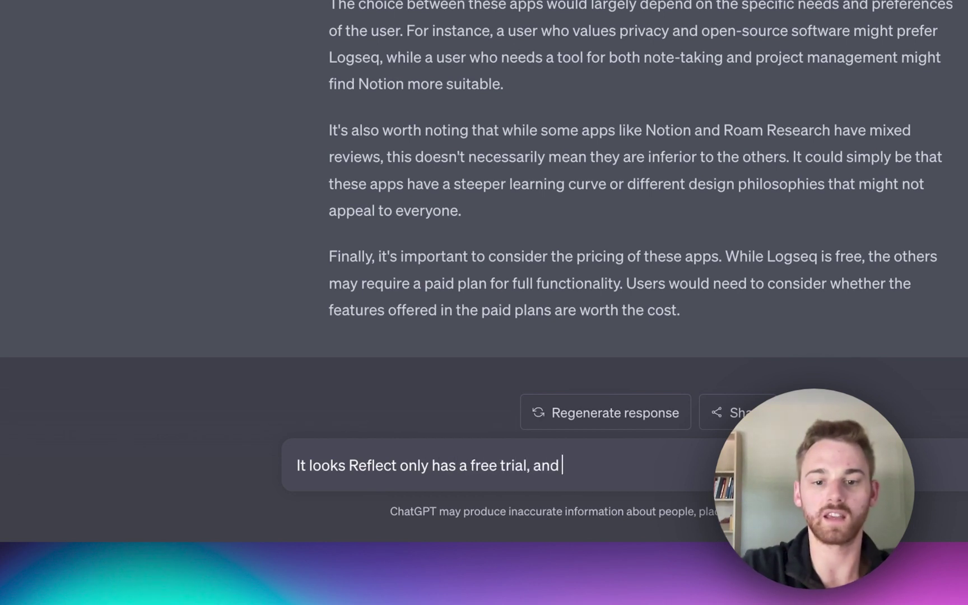
{"action": "type", "text": "is then "}
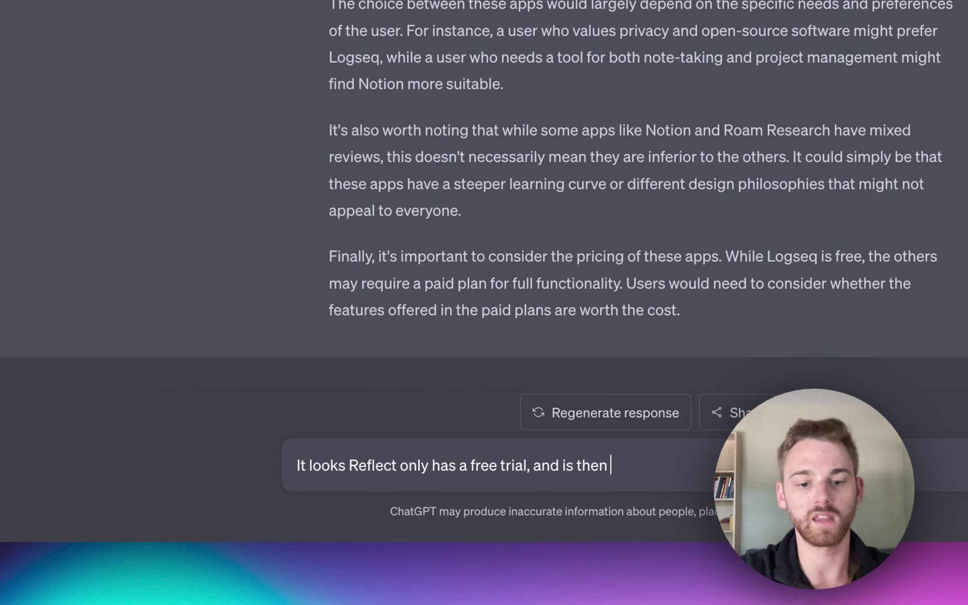
{"action": "type", "text": "$15 a month or $"}
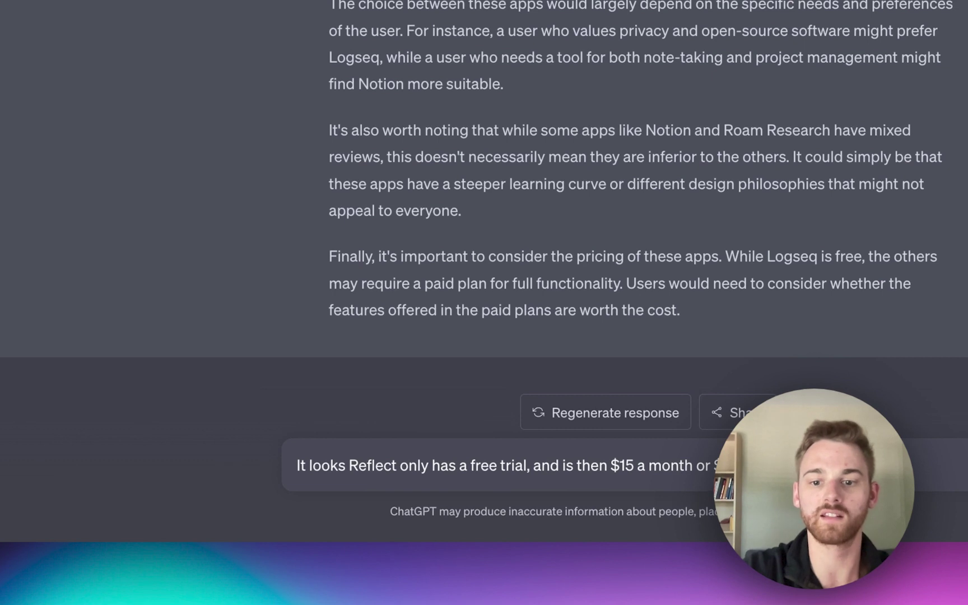
{"action": "type", "text": "120 a year after that. Can you please a"}
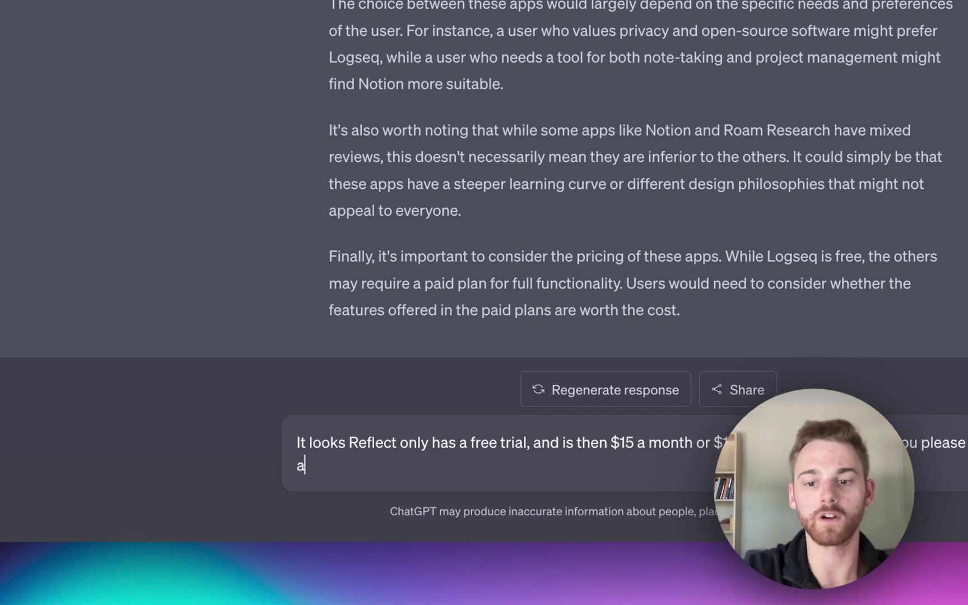
{"action": "type", "text": "dd that info in"}
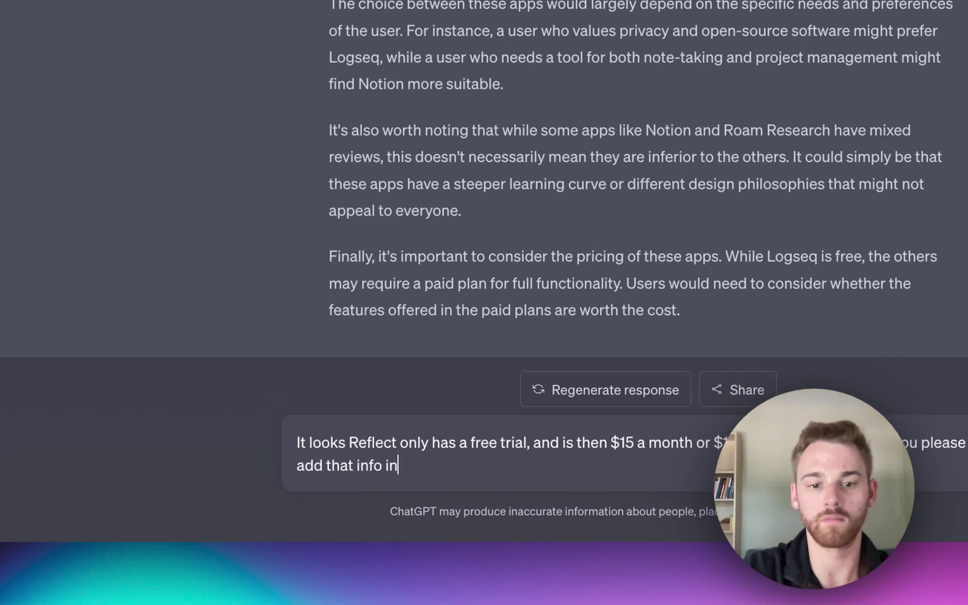
{"action": "type", "text": "?"}
{"action": "key", "text": "Return"}
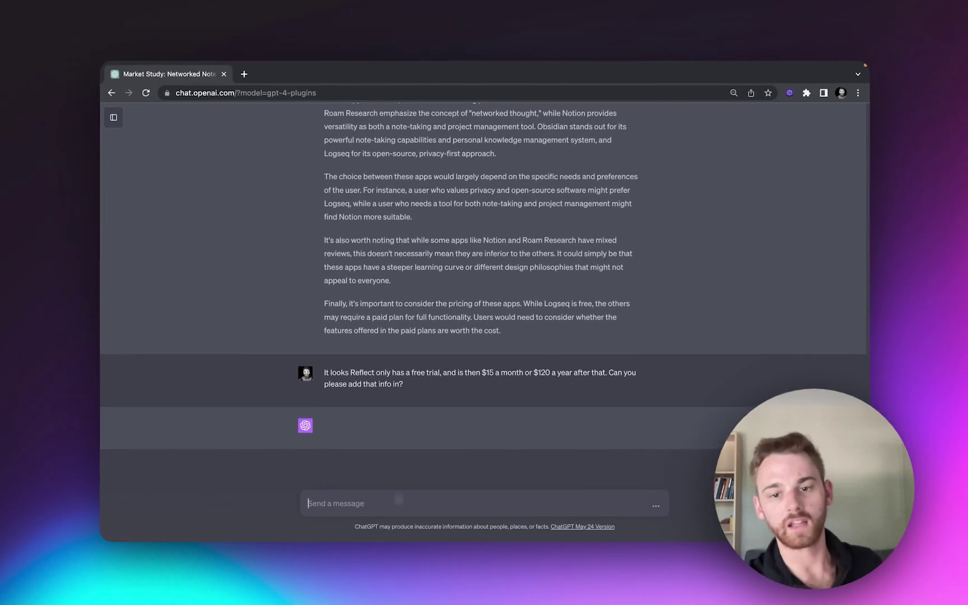
Step: Review the regenerated five-app analysis, checking Reflect's corrected pricing through to the Conclusions
{"action": "scroll", "coordinate": [610, 339], "scroll_direction": "up", "scroll_amount": 5}
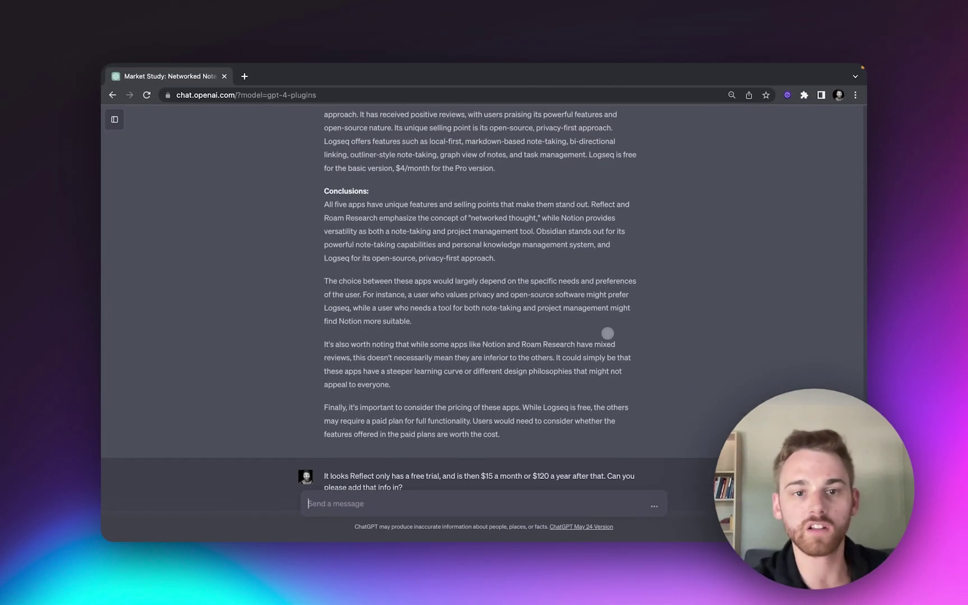
{"action": "scroll", "coordinate": [608, 334], "scroll_direction": "up", "scroll_amount": 7}
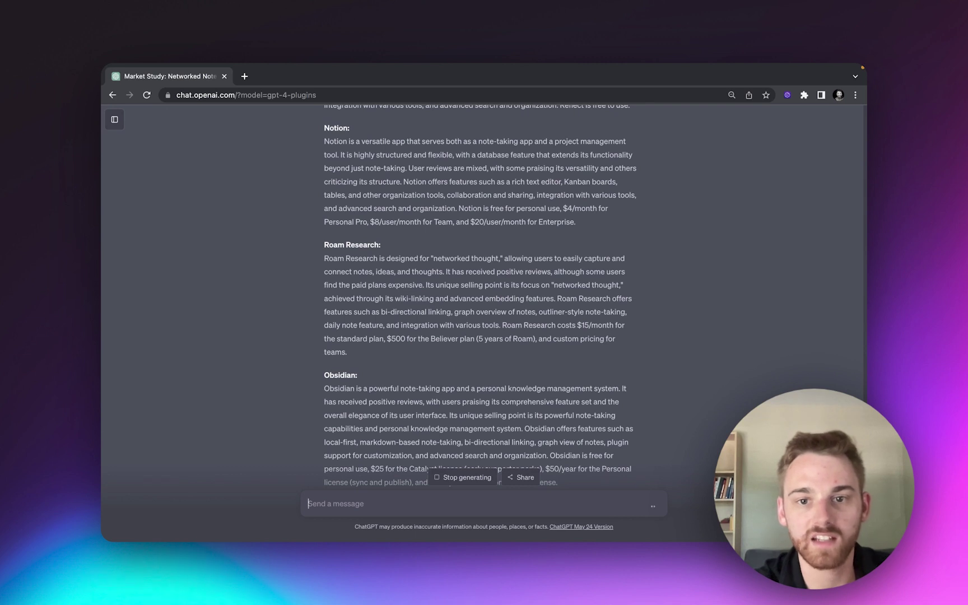
{"action": "scroll", "coordinate": [480, 295], "scroll_direction": "up", "scroll_amount": 1}
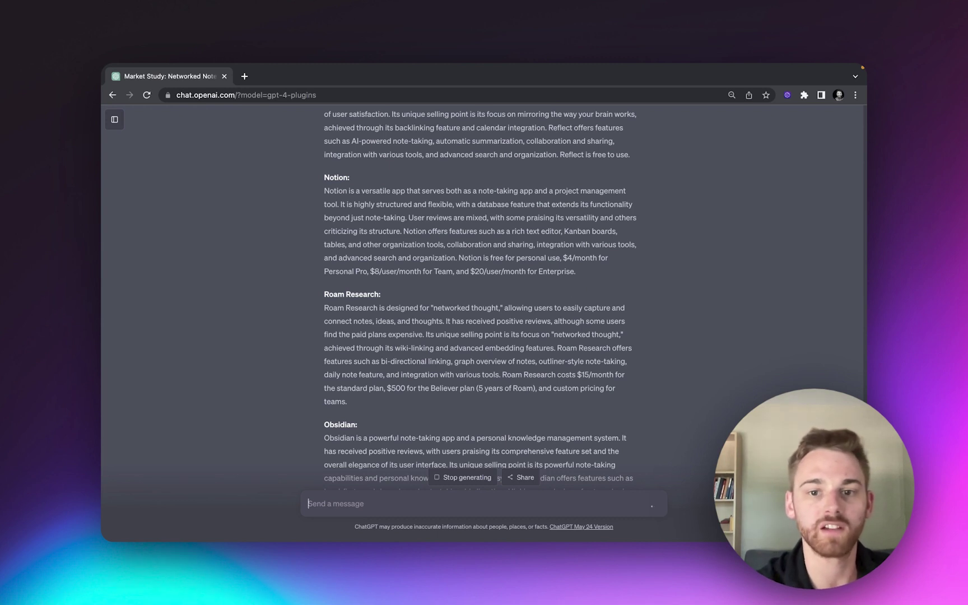
{"action": "scroll", "coordinate": [571, 288], "scroll_direction": "down", "scroll_amount": 2}
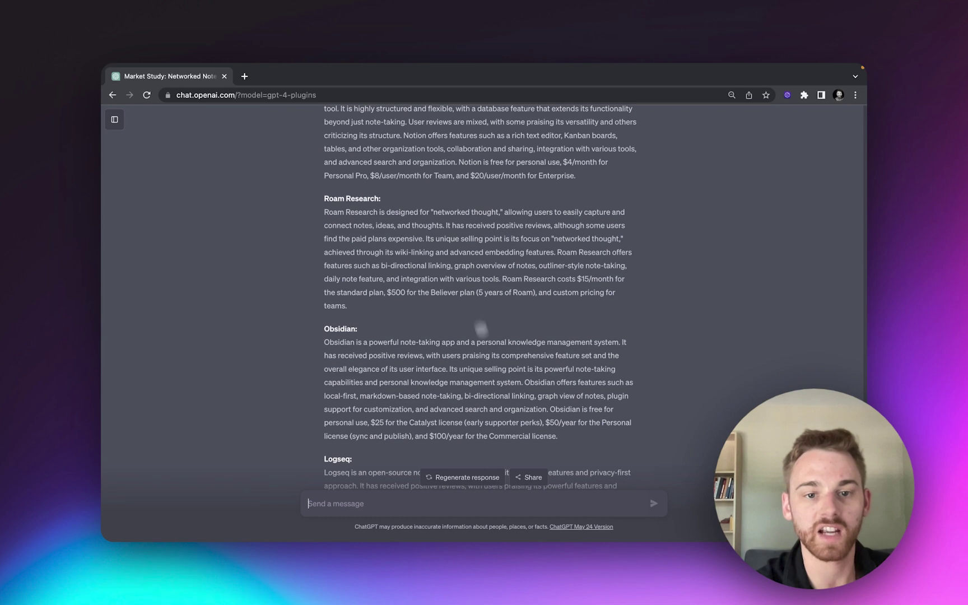
{"action": "scroll", "coordinate": [472, 377], "scroll_direction": "down", "scroll_amount": 2}
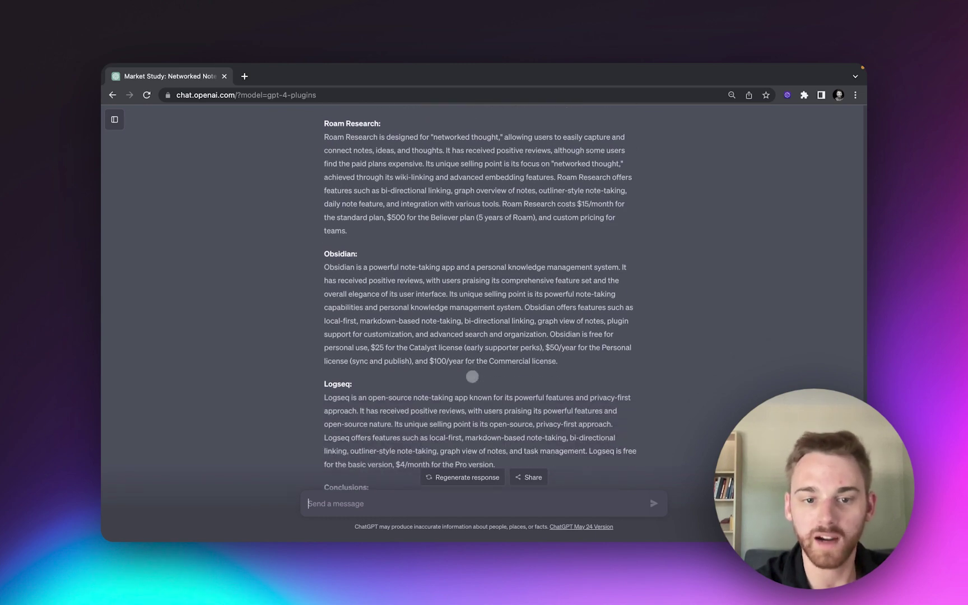
{"action": "scroll", "coordinate": [473, 377], "scroll_direction": "down", "scroll_amount": 10}
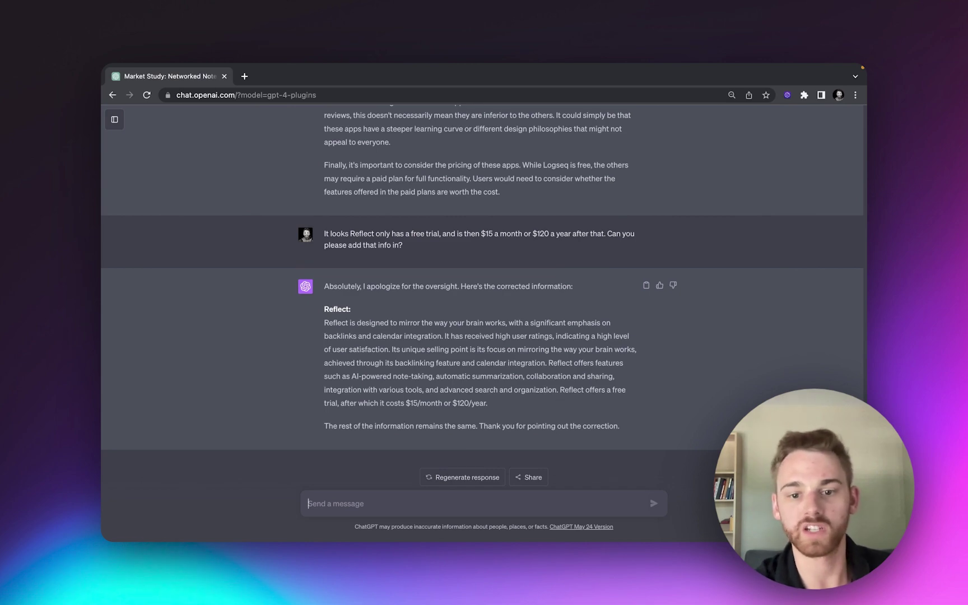
{"action": "scroll", "coordinate": [350, 381], "scroll_direction": "up", "scroll_amount": 10}
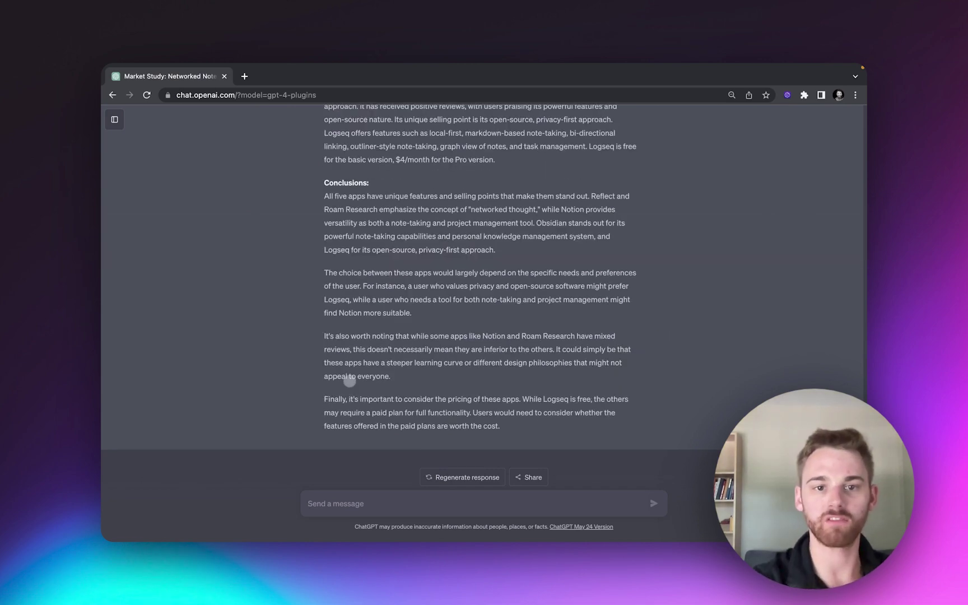
{"action": "scroll", "coordinate": [350, 381], "scroll_direction": "up", "scroll_amount": 5}
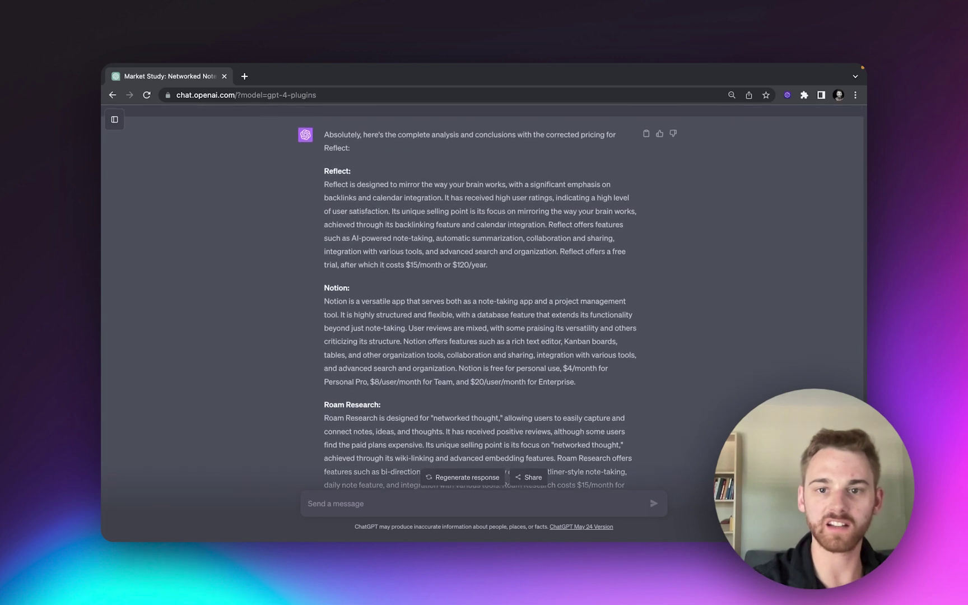
{"action": "scroll", "coordinate": [349, 381], "scroll_direction": "down", "scroll_amount": 3}
{"action": "scroll", "coordinate": [349, 382], "scroll_direction": "down", "scroll_amount": 10}
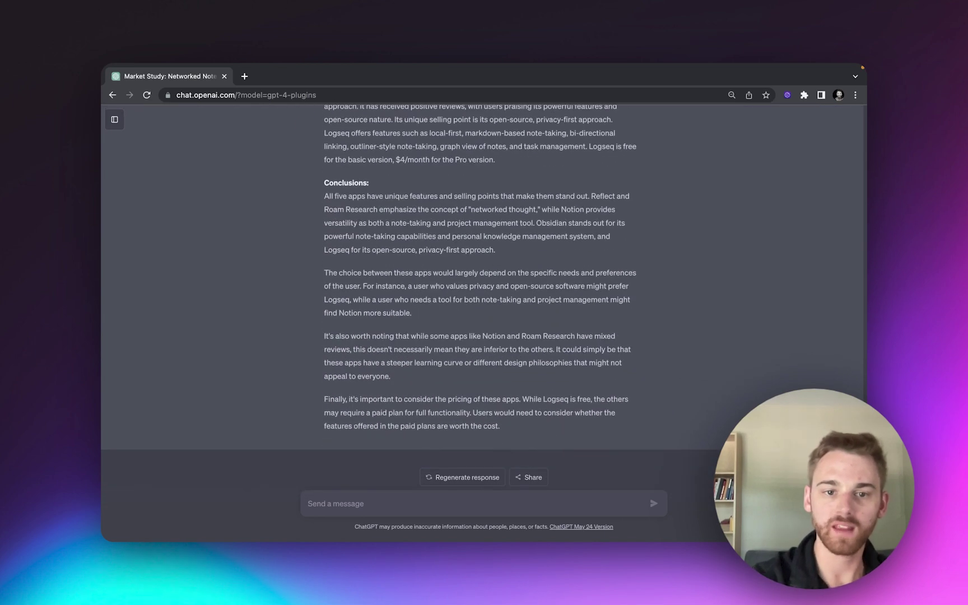
{"action": "left_click", "coordinate": [366, 507]}
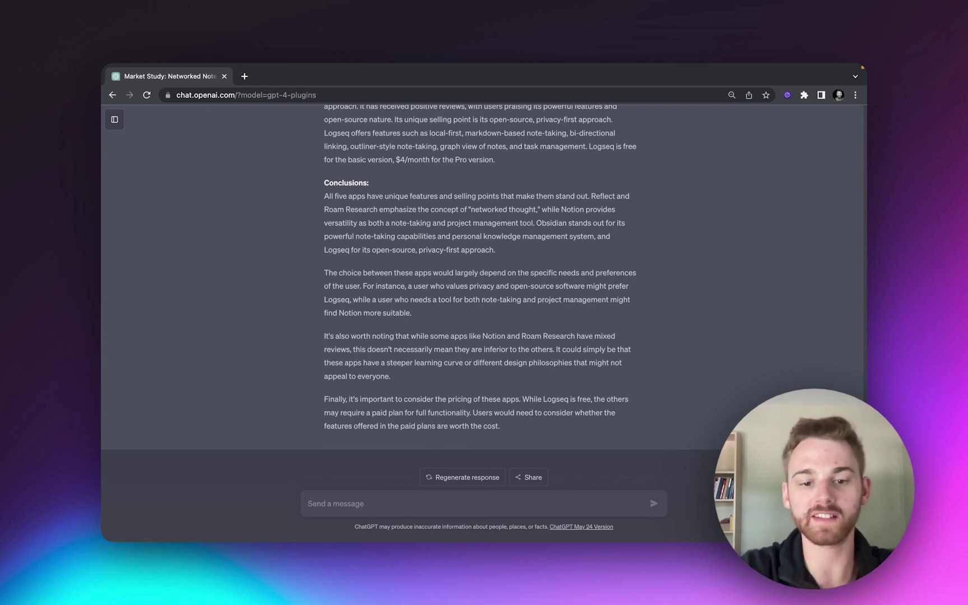
Step: Ask ChatGPT 'Can you please send this report into Reflect?' and let the Reflect Notes plugin finish
{"action": "type", "text": "Can you please send thsi"}
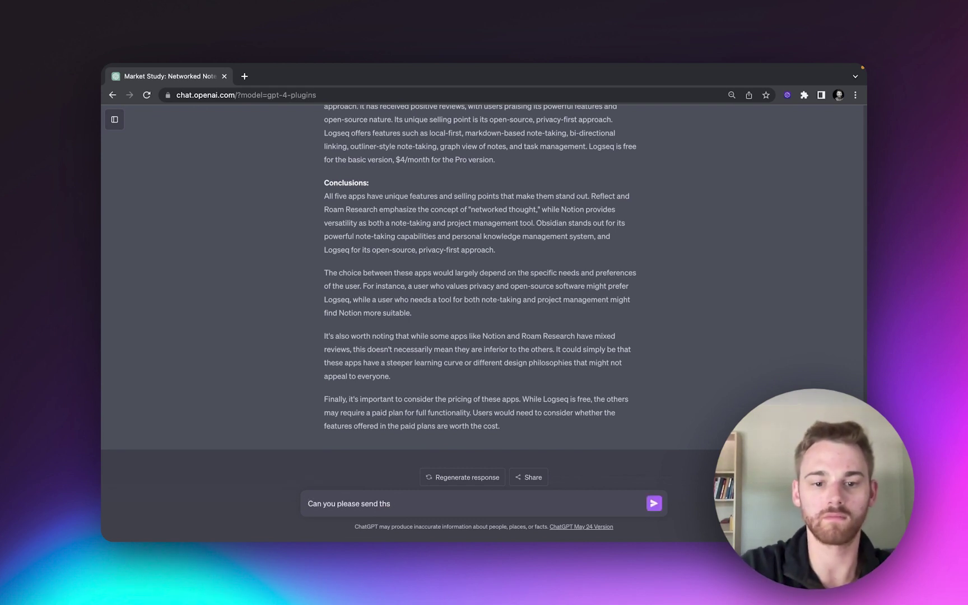
{"action": "key", "text": "BackSpace"}
{"action": "key", "text": "BackSpace"}
{"action": "type", "text": "is report into Reflect?"}
{"action": "key", "text": "Return"}
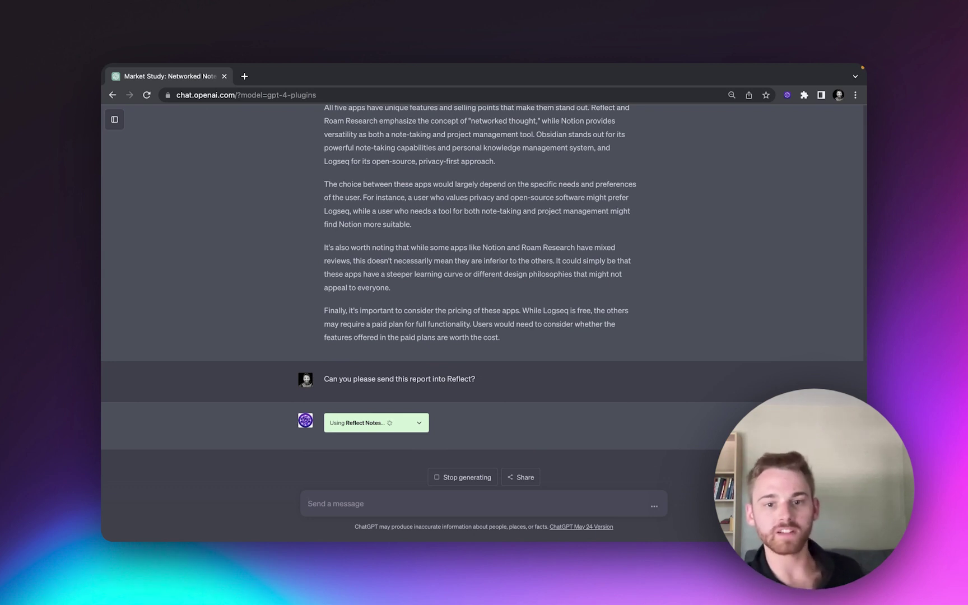
{"action": "scroll", "coordinate": [469, 278], "scroll_direction": "up", "scroll_amount": 5}
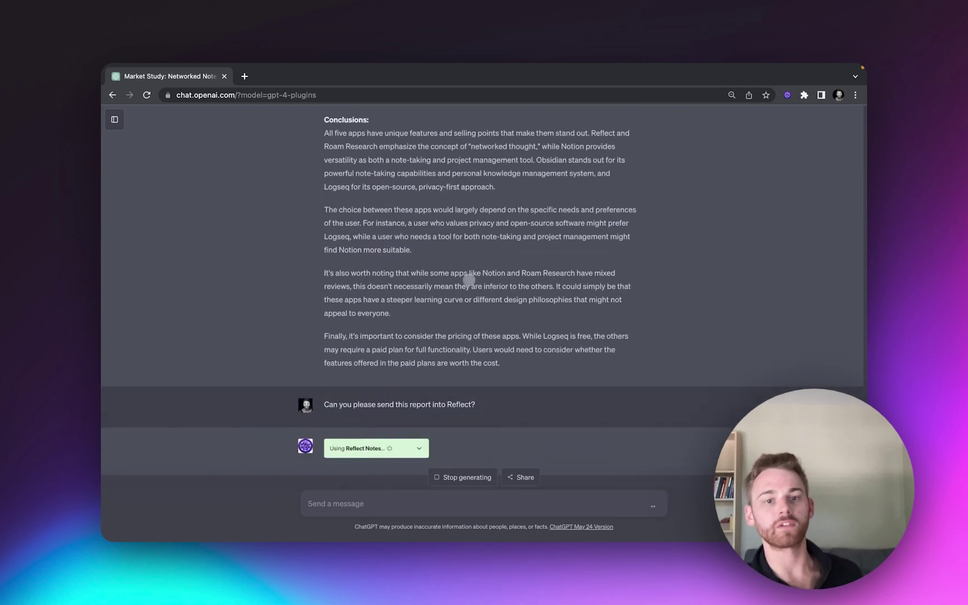
{"action": "scroll", "coordinate": [469, 278], "scroll_direction": "down", "scroll_amount": 1}
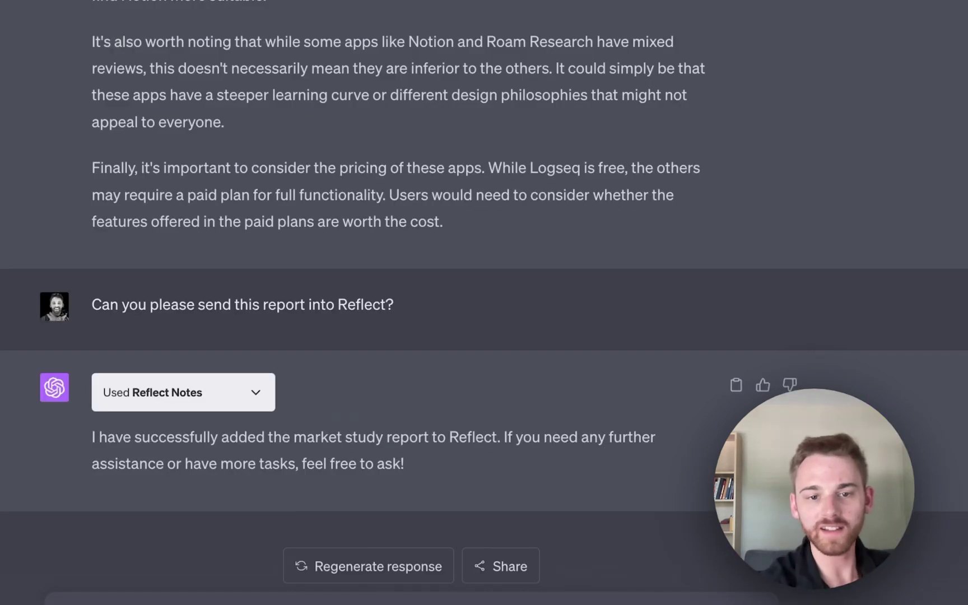
Step: Inspect the JSON the Reflect Notes plugin sent, then view the July 7th daily note in Reflect
{"action": "left_click", "coordinate": [255, 392]}
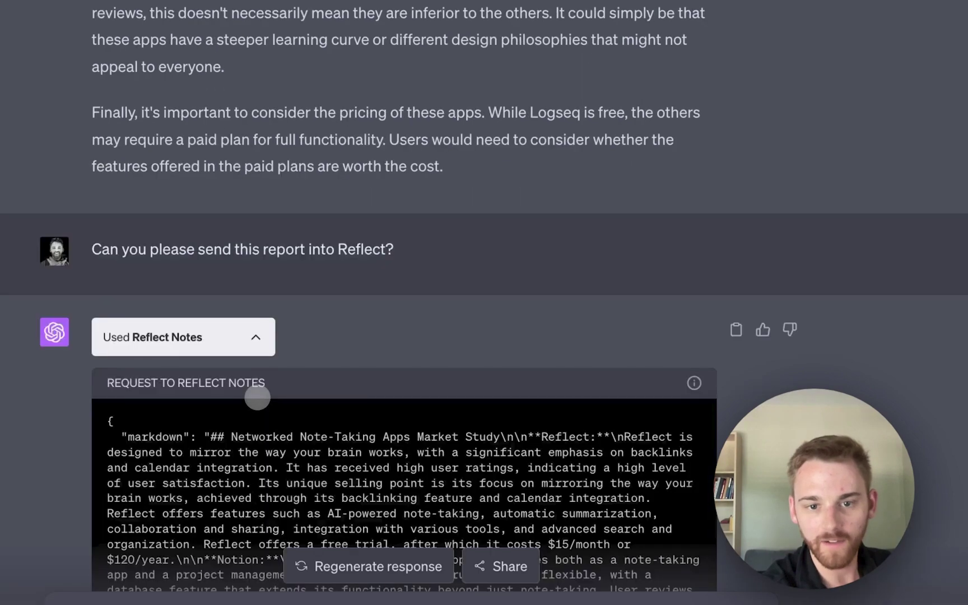
{"action": "scroll", "coordinate": [257, 398], "scroll_direction": "down", "scroll_amount": 20}
{"action": "scroll", "coordinate": [258, 396], "scroll_direction": "up", "scroll_amount": 15}
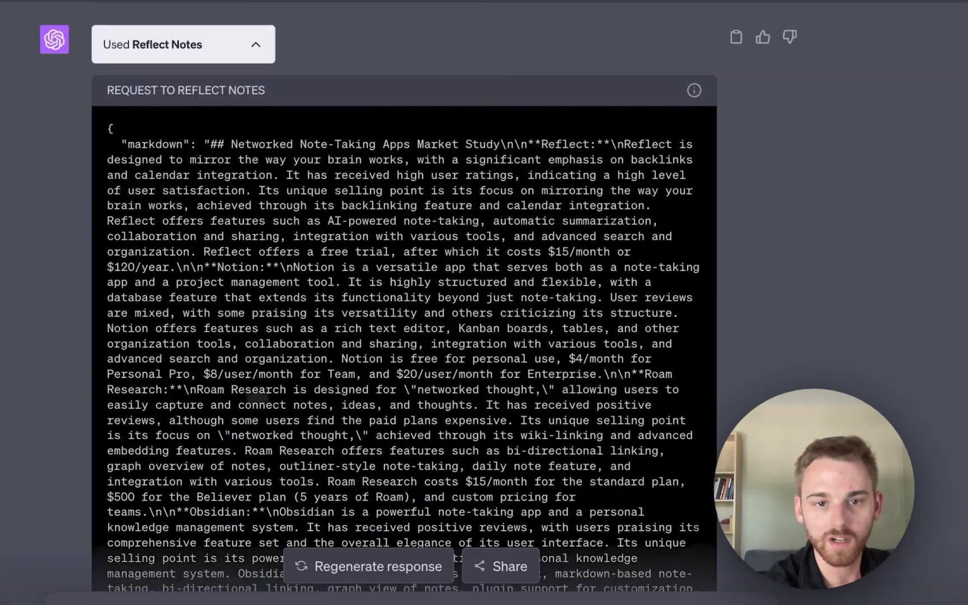
{"action": "left_click", "coordinate": [255, 44]}
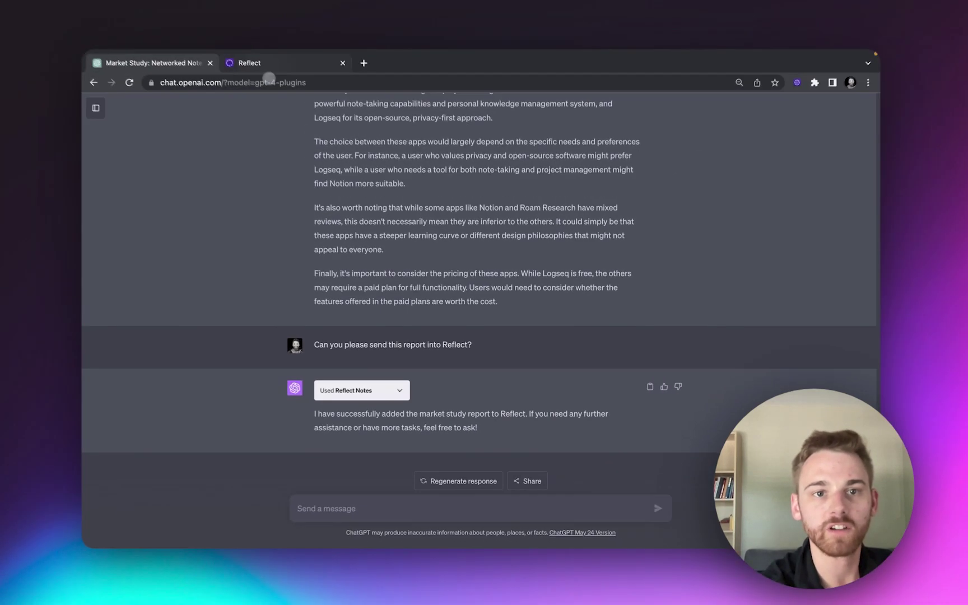
{"action": "left_click", "coordinate": [263, 75]}
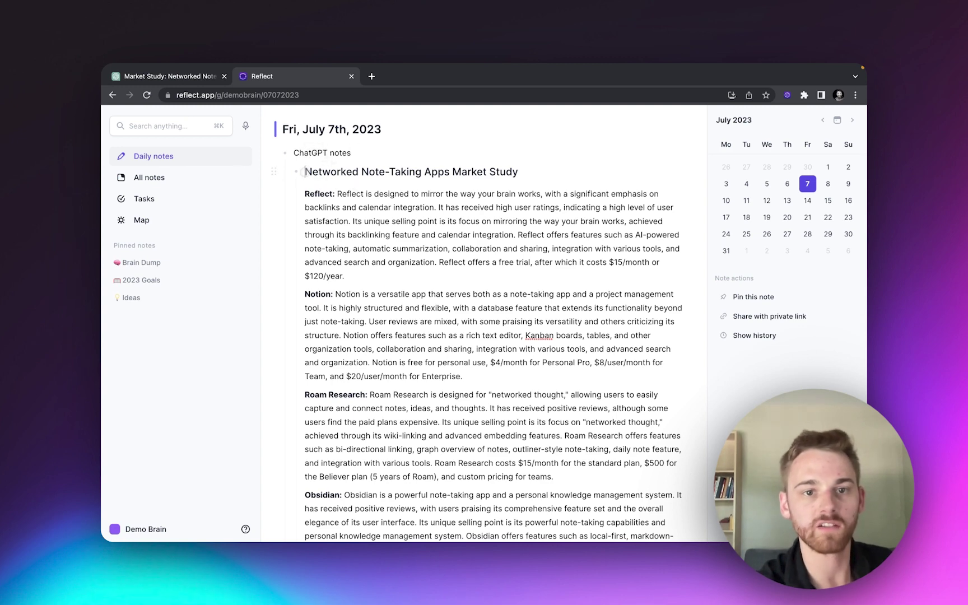
Step: Copy the market study from the daily note and paste it into a new blank note
{"action": "left_click_drag", "start_coordinate": [305, 171], "coordinate": [680, 424]}
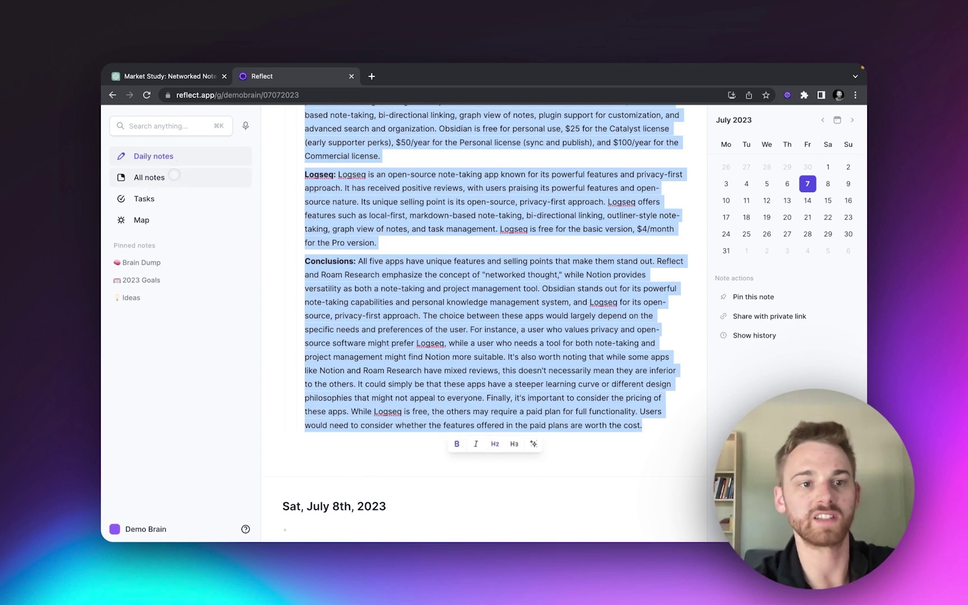
{"action": "left_click", "coordinate": [174, 175]}
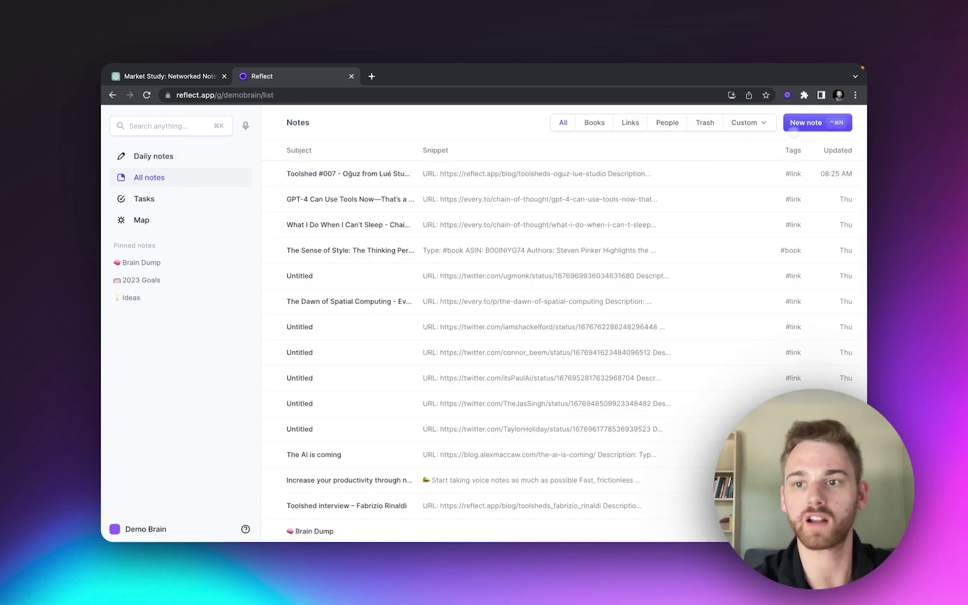
{"action": "left_click", "coordinate": [802, 125]}
{"action": "key", "text": "super+v"}
Step: Add the #chatgptreport tag on a new line beneath the note title
{"action": "scroll", "coordinate": [504, 162], "scroll_direction": "up", "scroll_amount": 10}
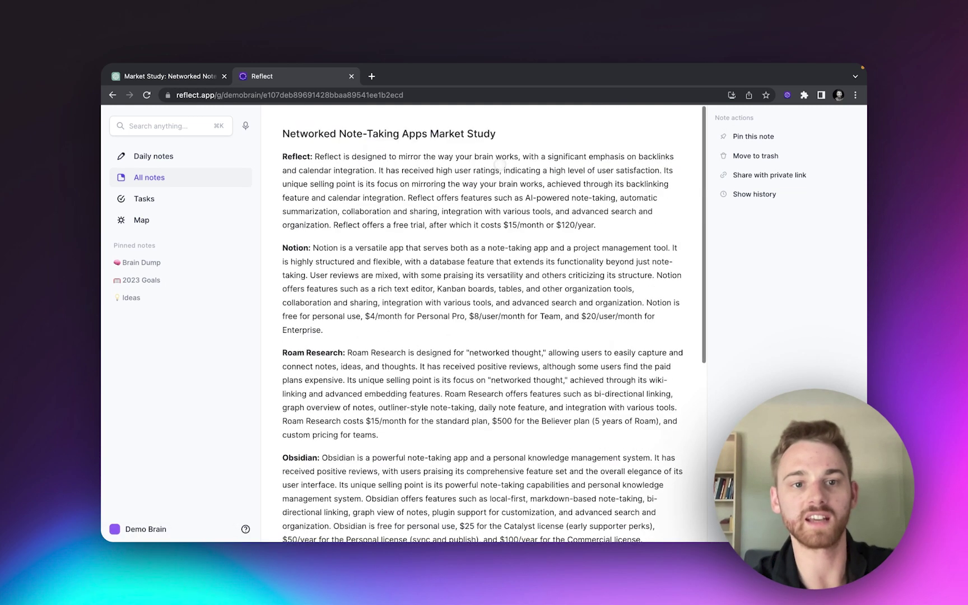
{"action": "left_click", "coordinate": [527, 137]}
{"action": "key", "text": "Return"}
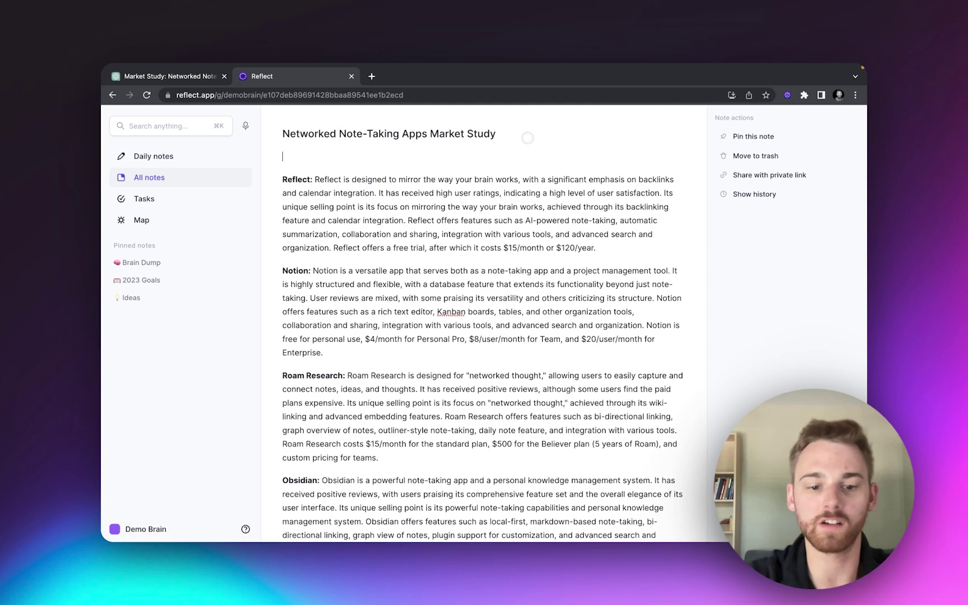
{"action": "type", "text": "#chatgp"}
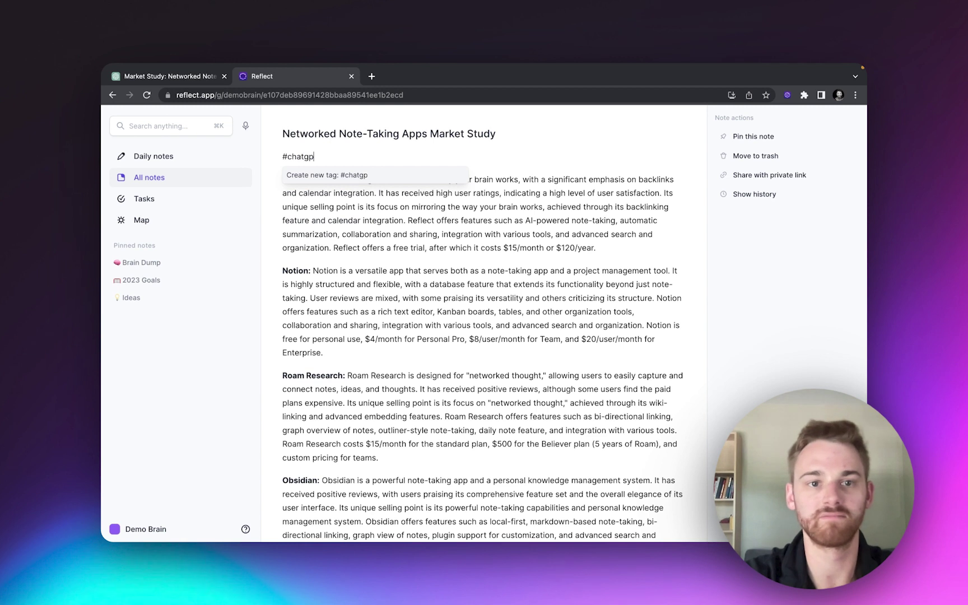
{"action": "type", "text": "treport"}
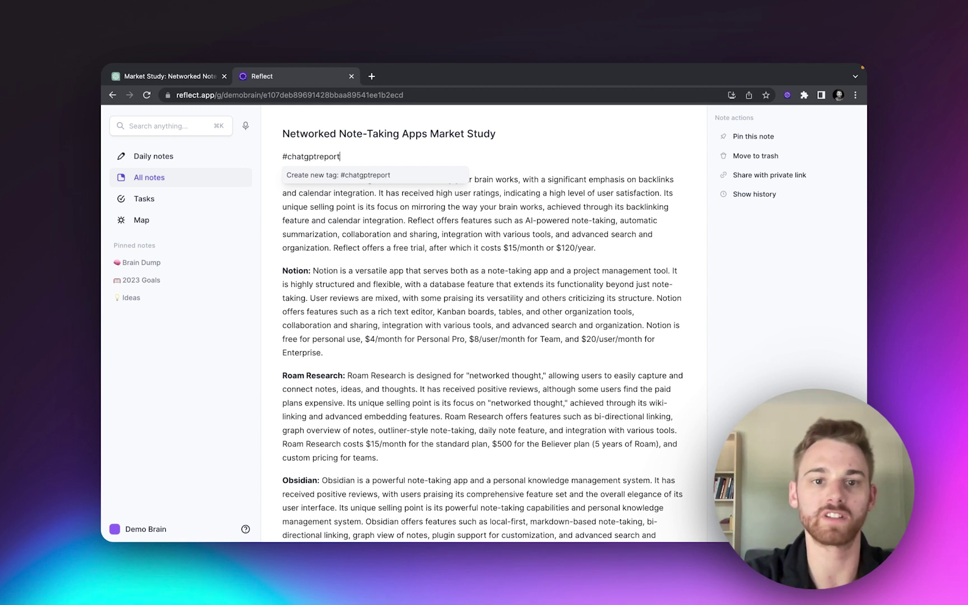
{"action": "key", "text": "Return"}
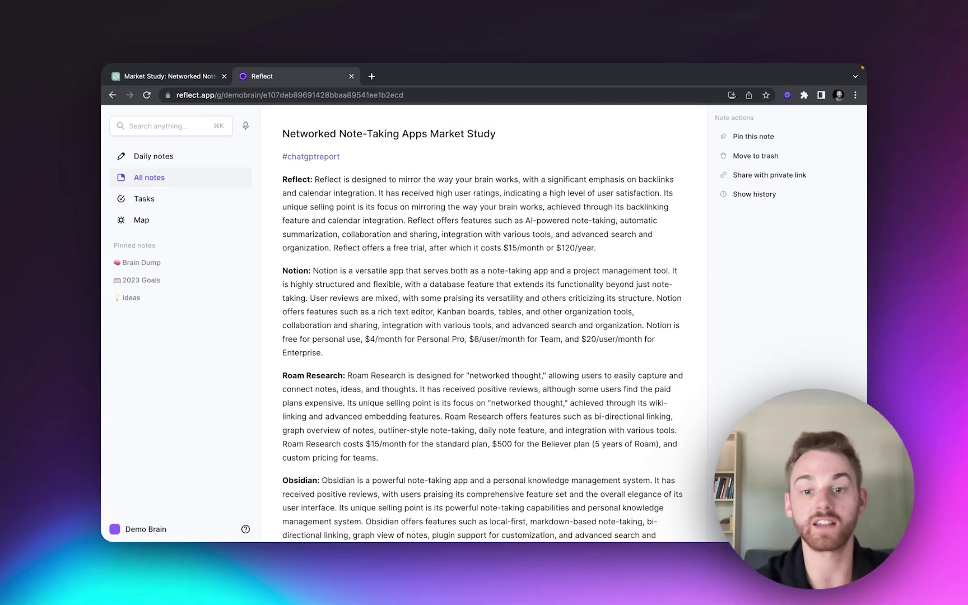
{"action": "left_click", "coordinate": [582, 312]}
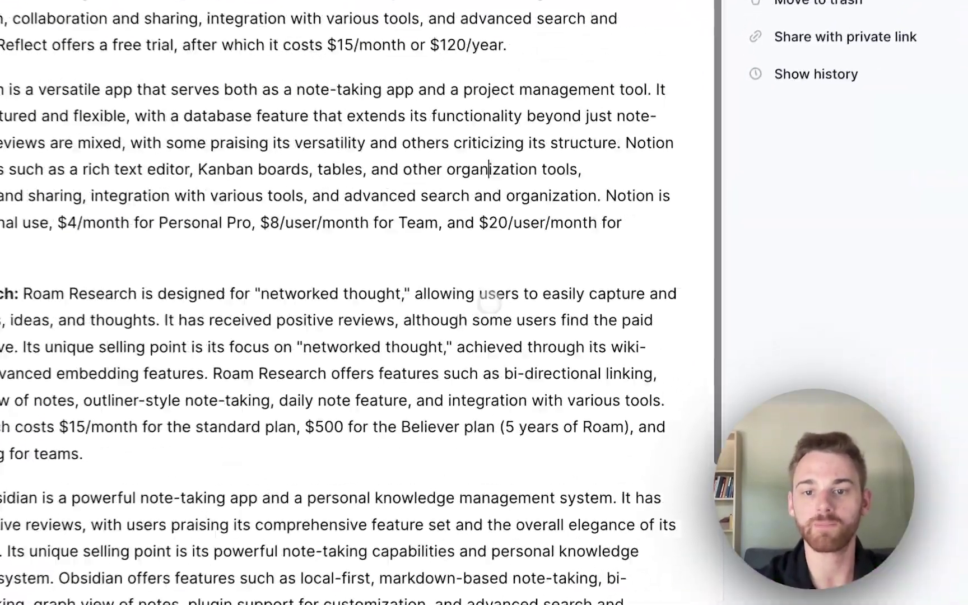
{"action": "scroll", "coordinate": [491, 303], "scroll_direction": "down", "scroll_amount": 10}
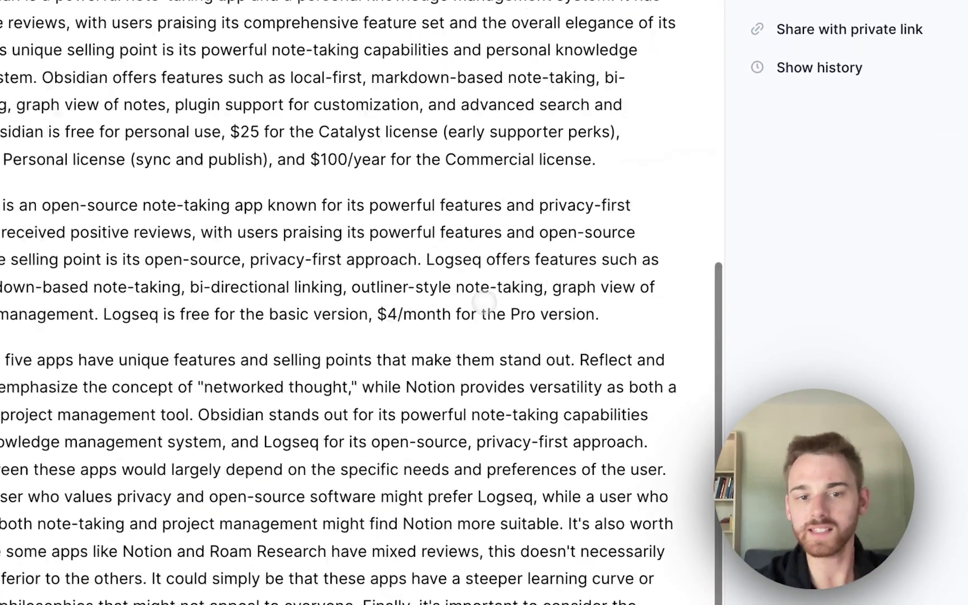
{"action": "scroll", "coordinate": [491, 303], "scroll_direction": "up", "scroll_amount": 12}
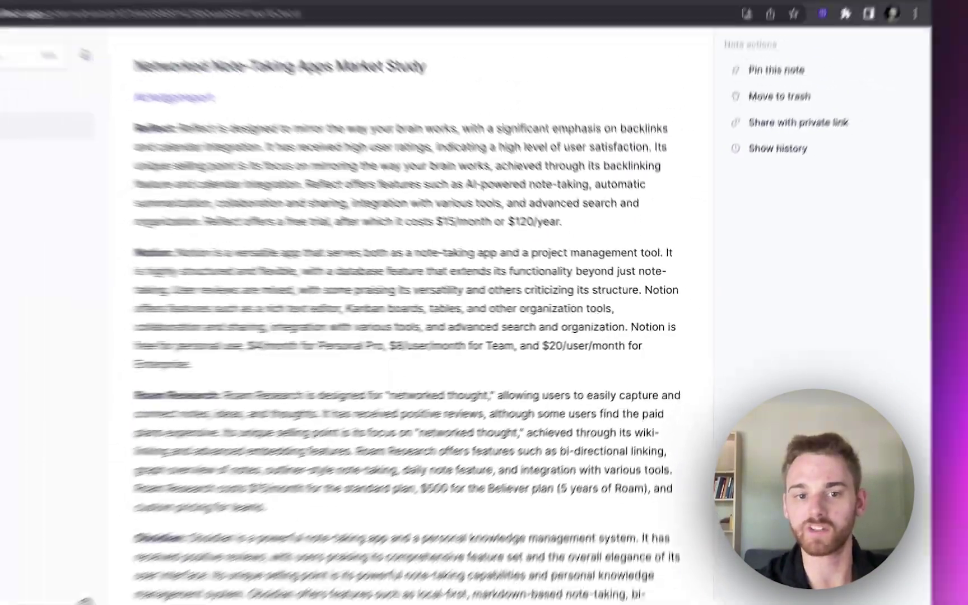
{"action": "scroll", "coordinate": [336, 303], "scroll_direction": "down", "scroll_amount": 6}
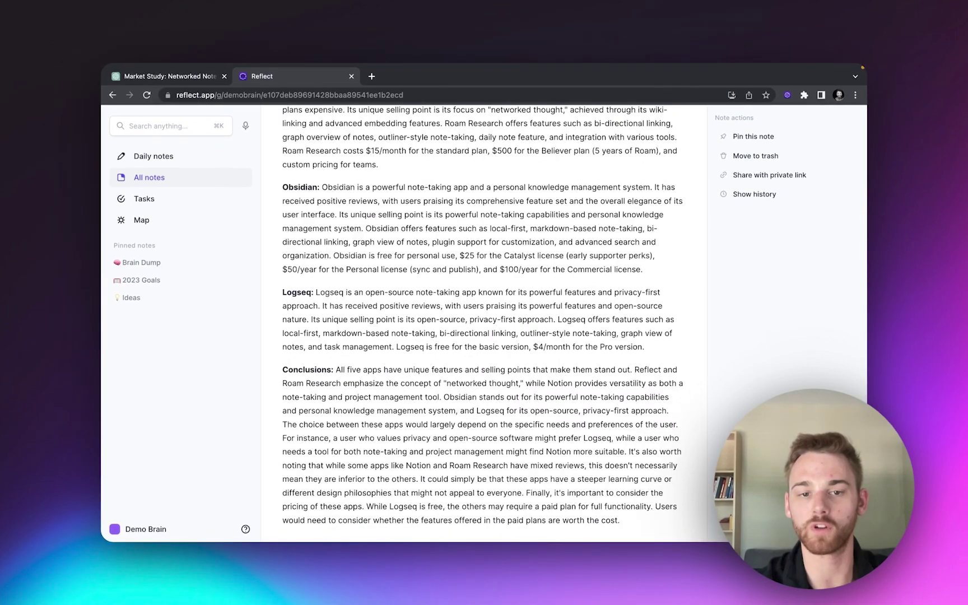
{"action": "scroll", "coordinate": [482, 320], "scroll_direction": "up", "scroll_amount": 5}
{"action": "scroll", "coordinate": [482, 320], "scroll_direction": "up", "scroll_amount": 2}
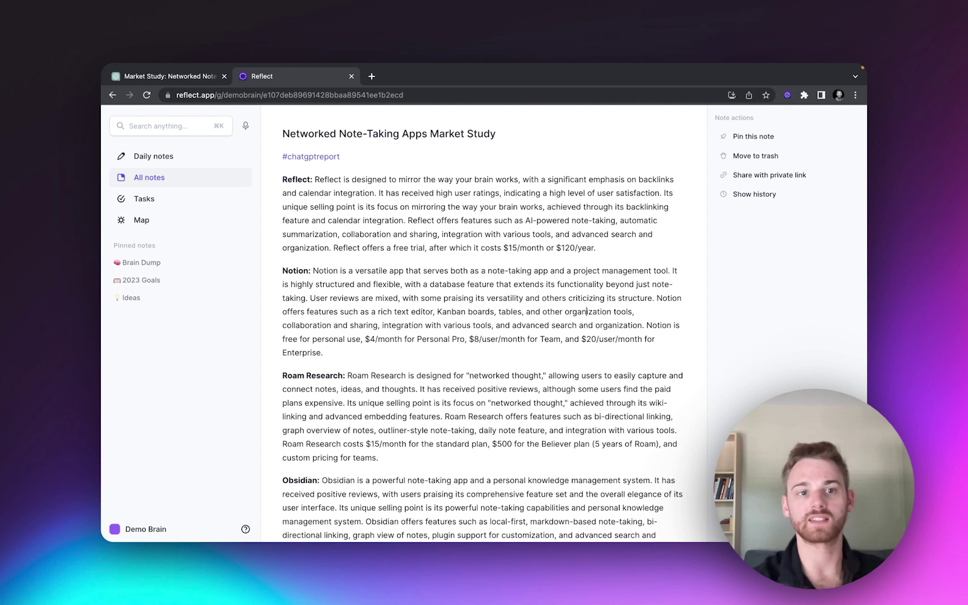
{"action": "left_click", "coordinate": [206, 77]}
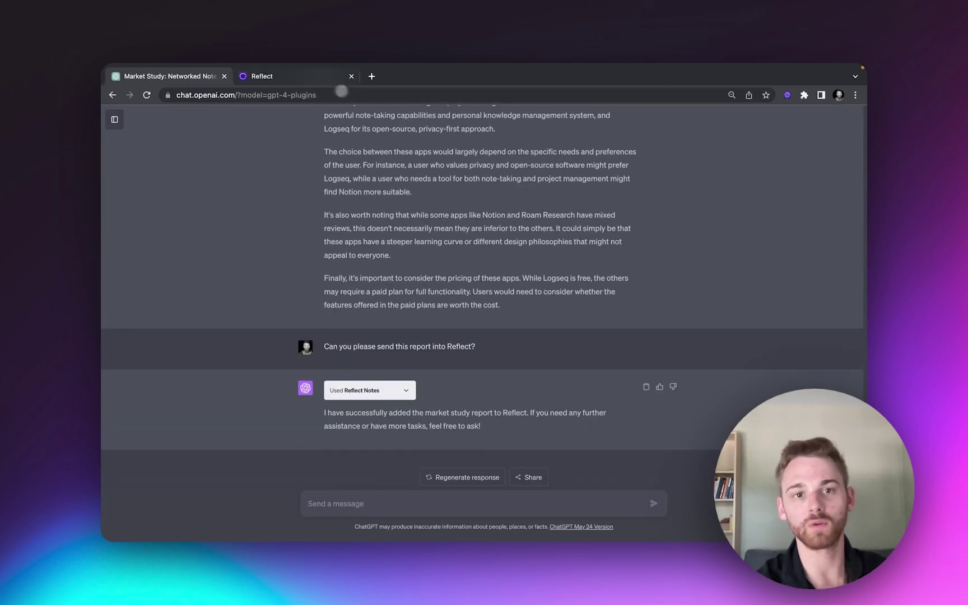
{"action": "left_click", "coordinate": [320, 77]}
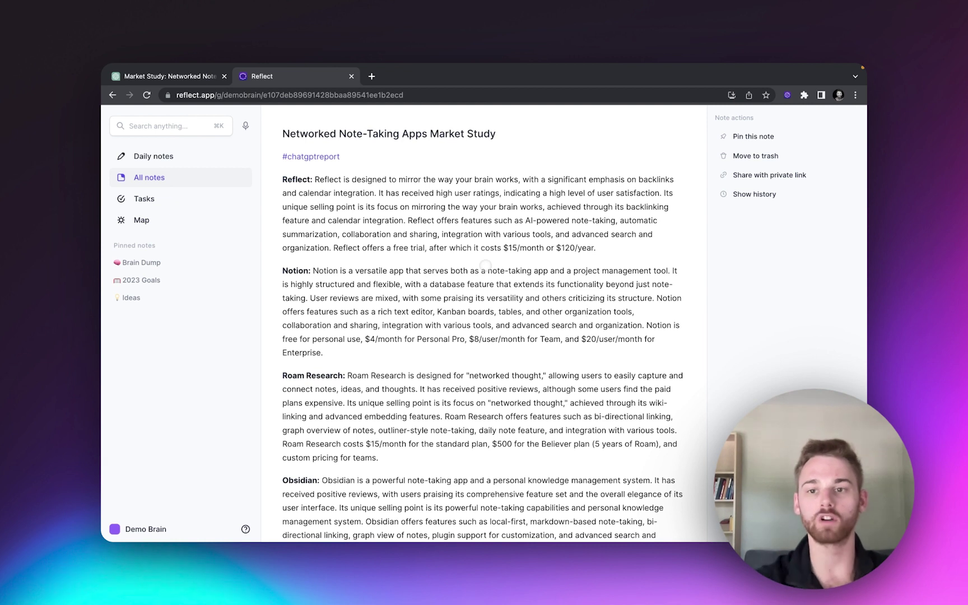